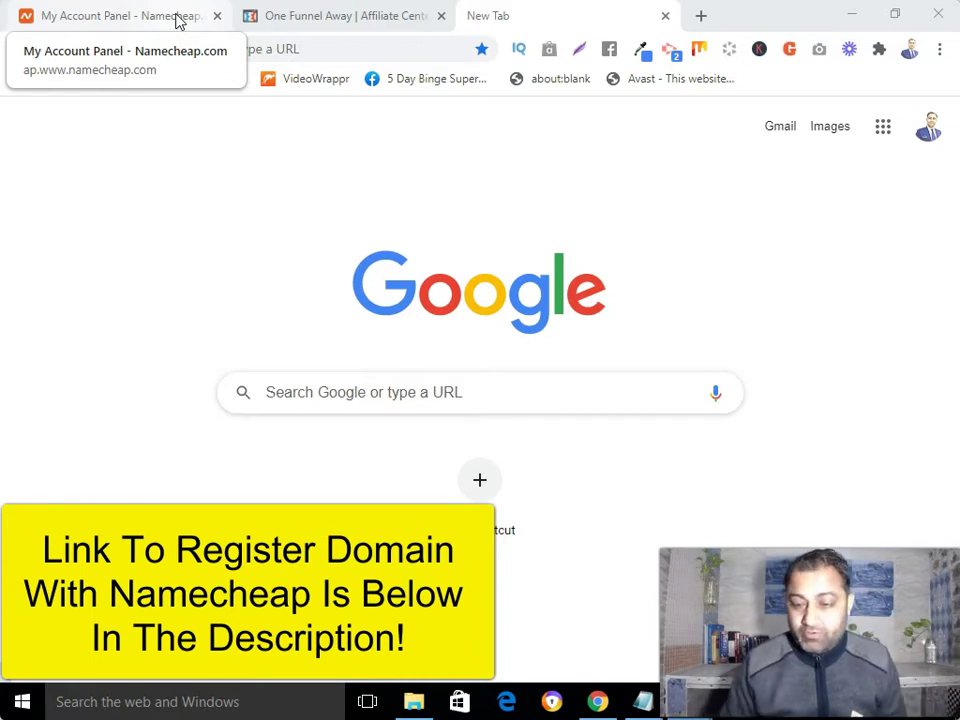
Review the Namecheap dashboard's Recently Active domains, such as kaithli.com expiring Jun 16, 2021
click(178, 18)
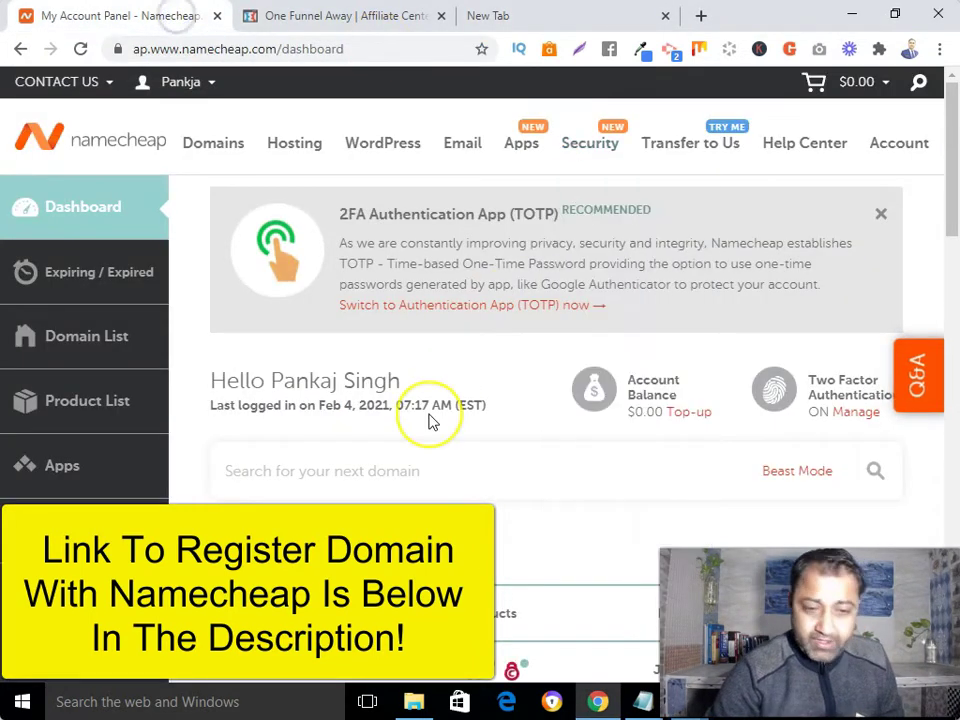
scroll(432, 422, down, 1)
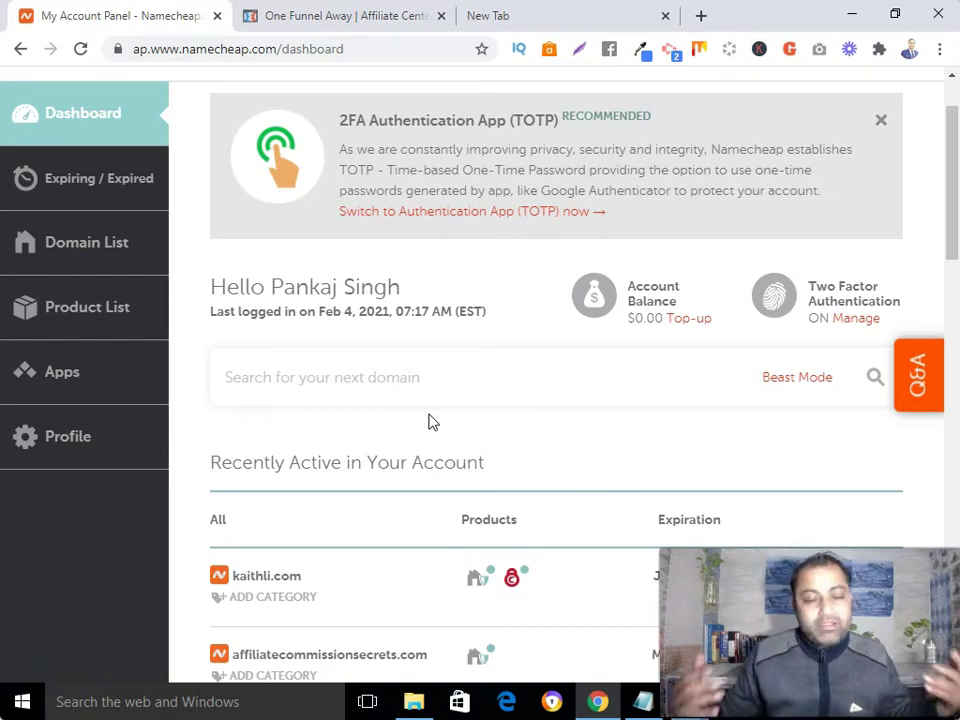
click(427, 411)
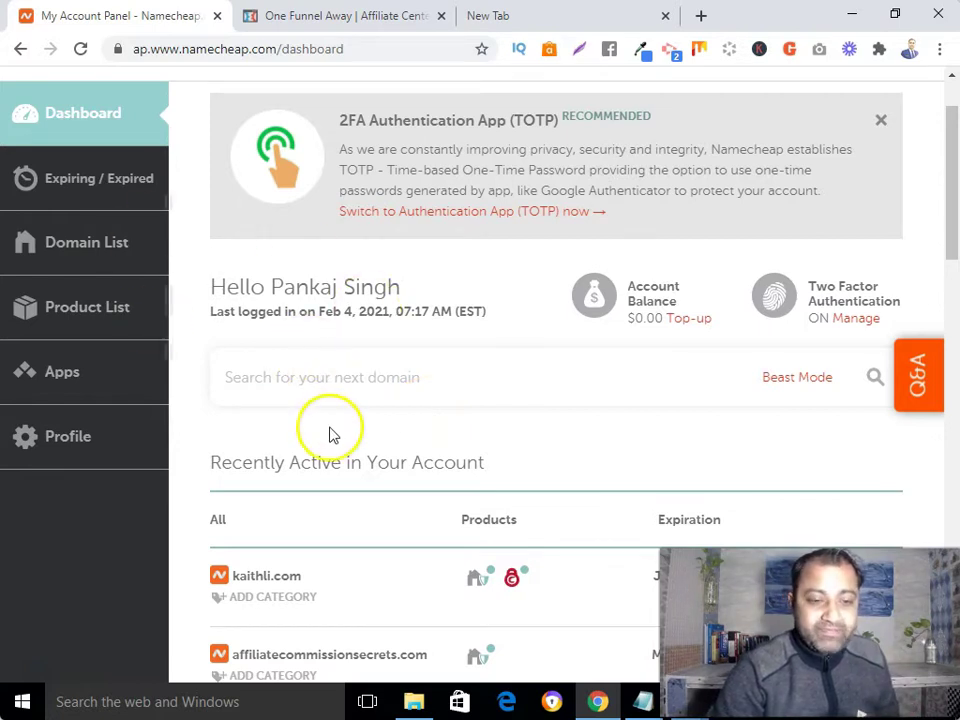
scroll(333, 440, down, 1)
scroll(333, 440, down, 1)
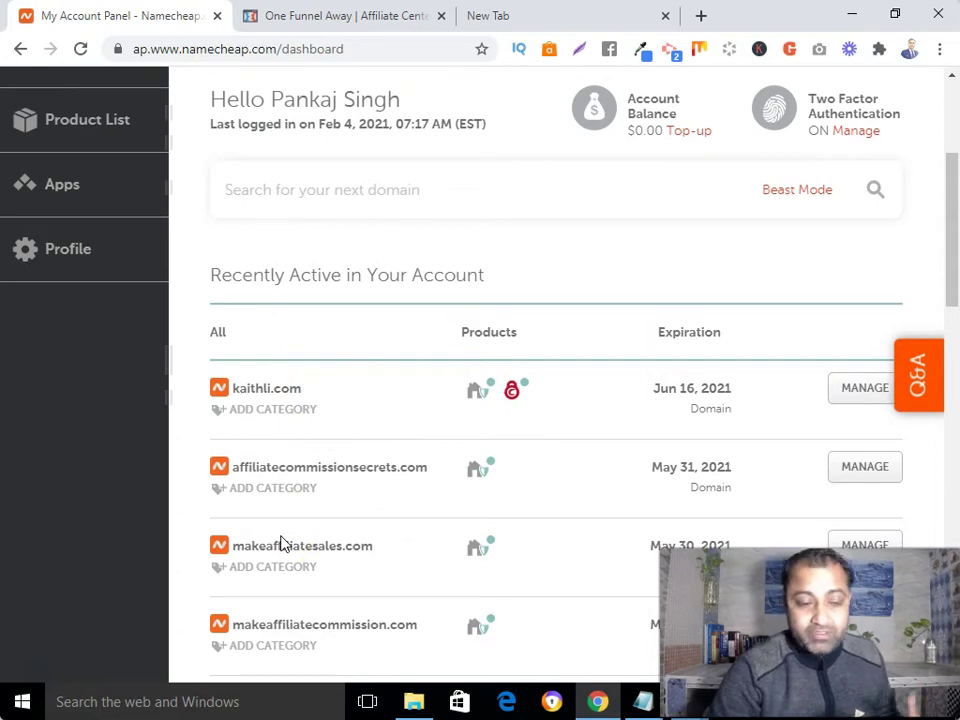
click(283, 450)
scroll(283, 450, up, 2)
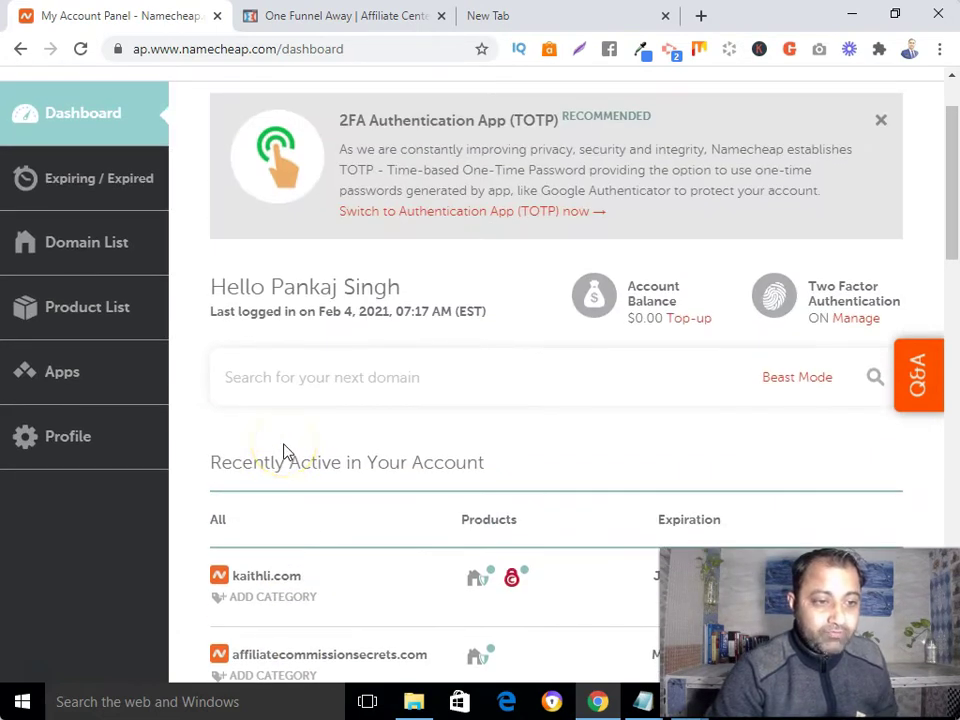
scroll(253, 363, up, 1)
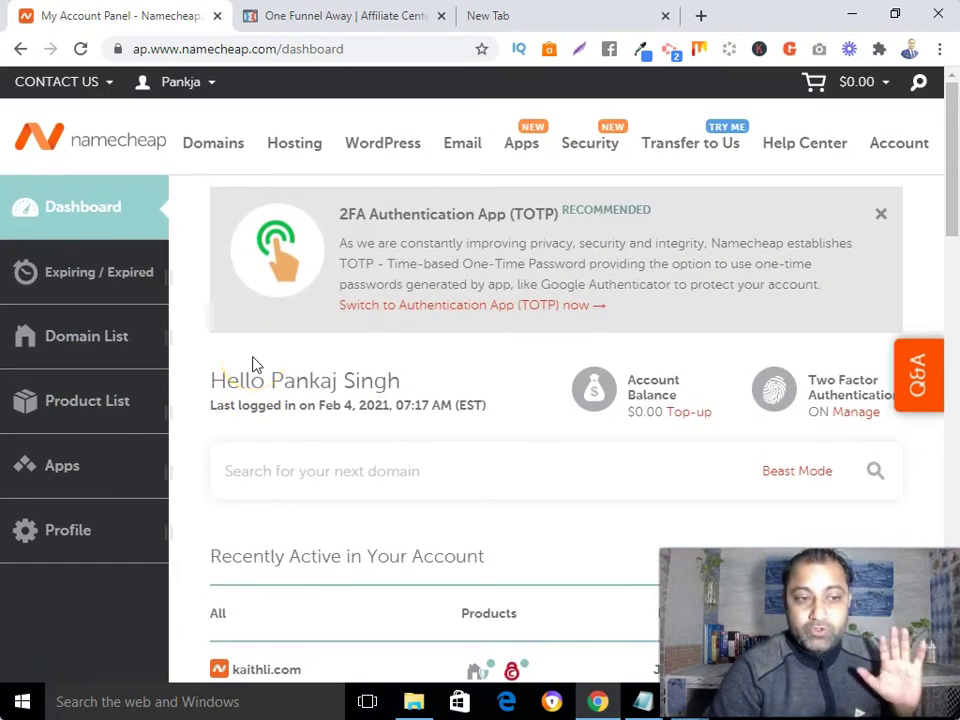
click(70, 340)
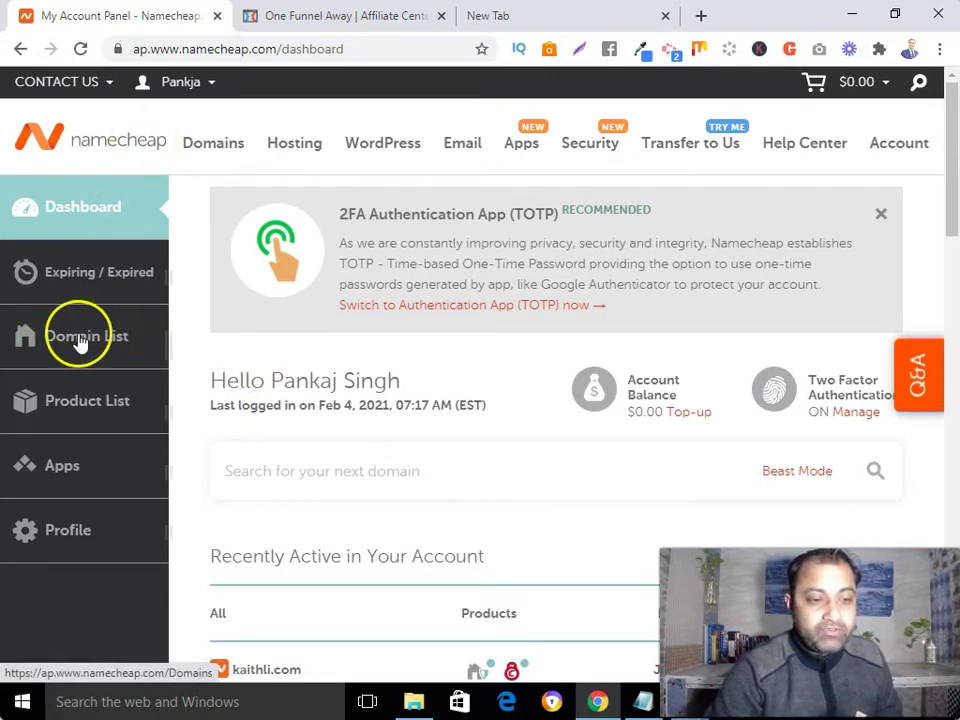
Open makeaffiliatesales.com's management page from the Domain List and go to its Advanced DNS settings
scroll(579, 411, down, 3)
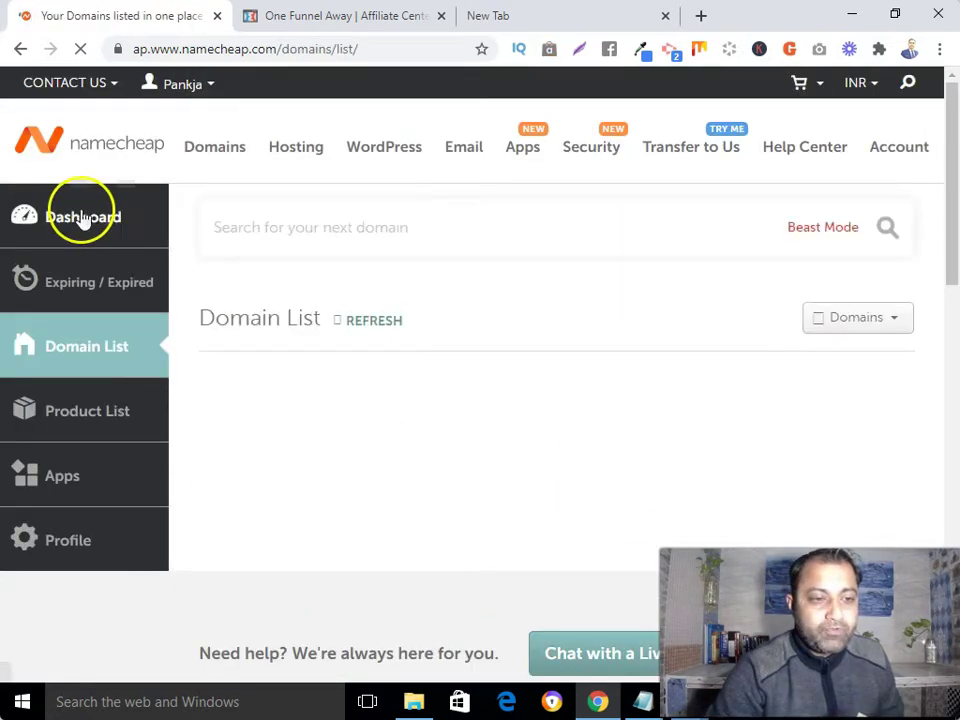
scroll(378, 360, down, 3)
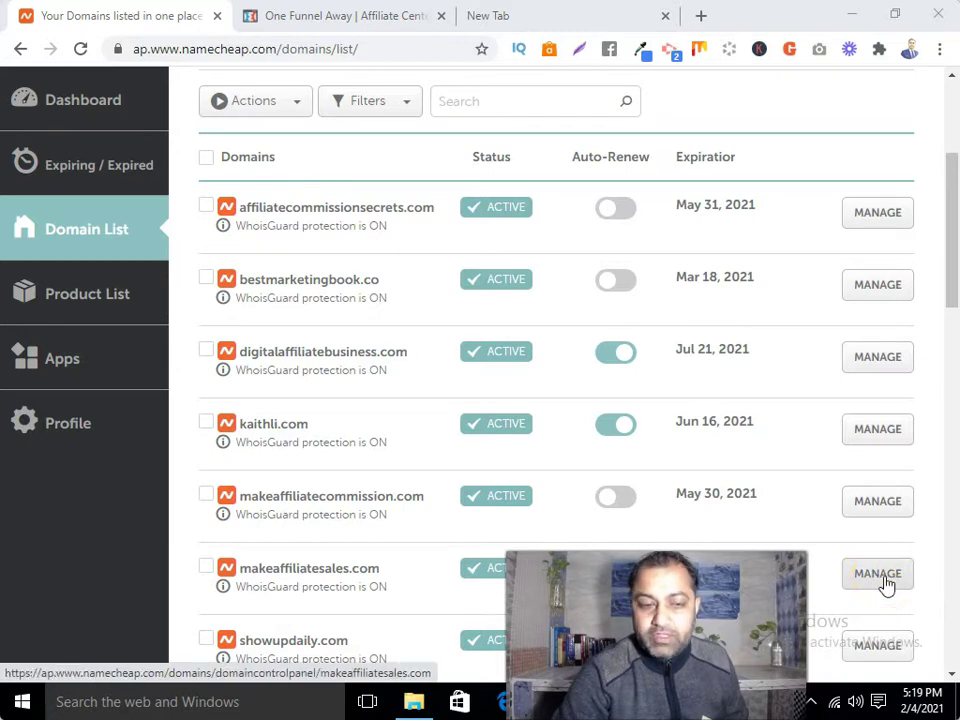
click(878, 574)
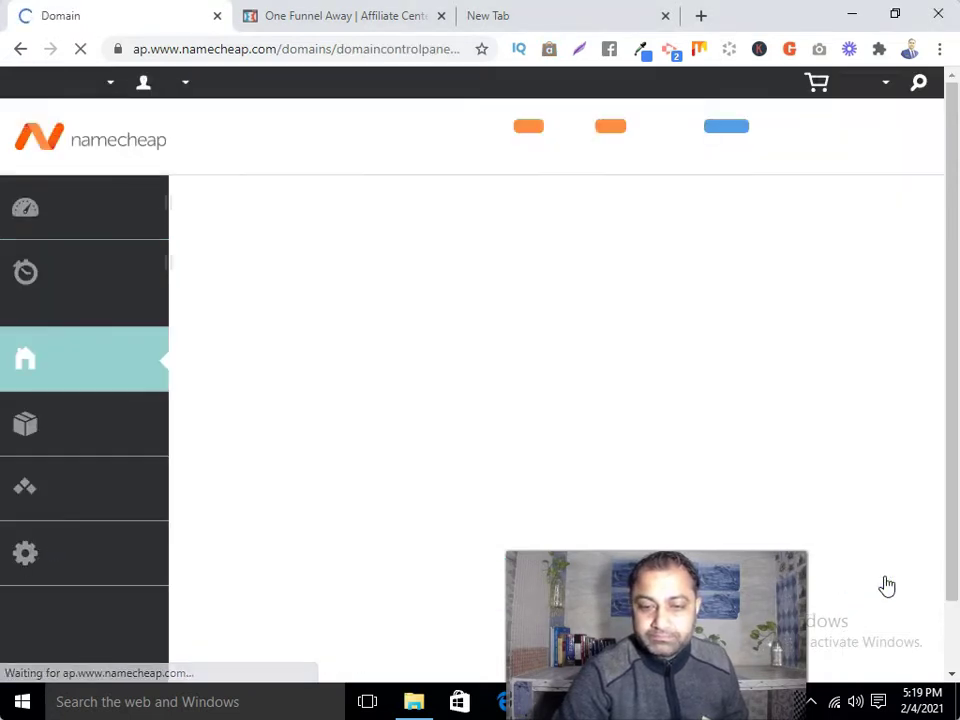
click(467, 439)
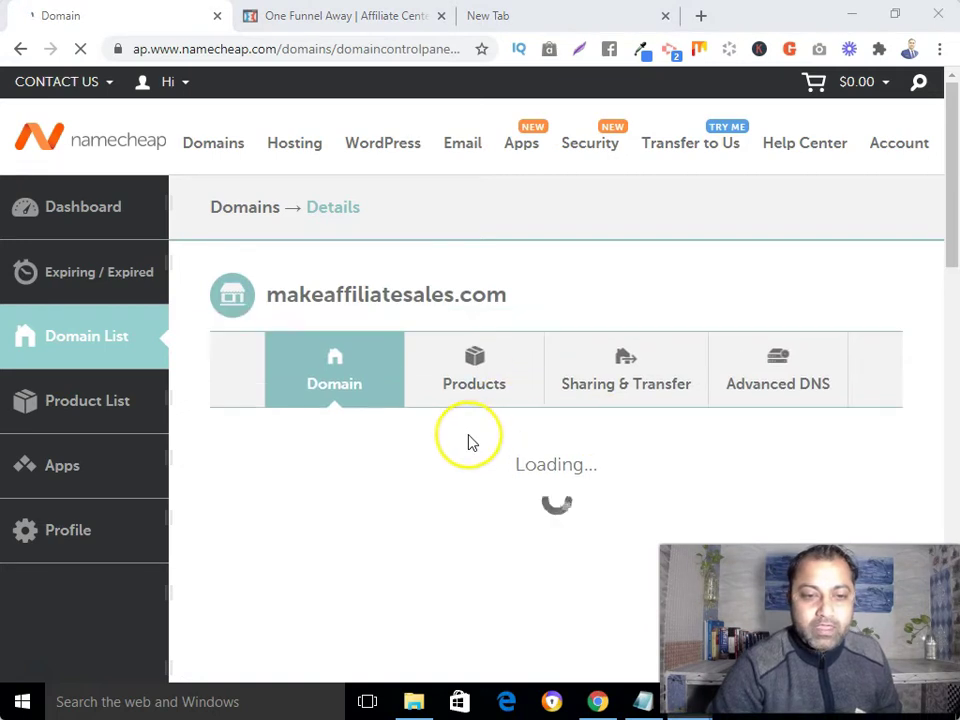
scroll(470, 440, down, 1)
scroll(472, 441, down, 1)
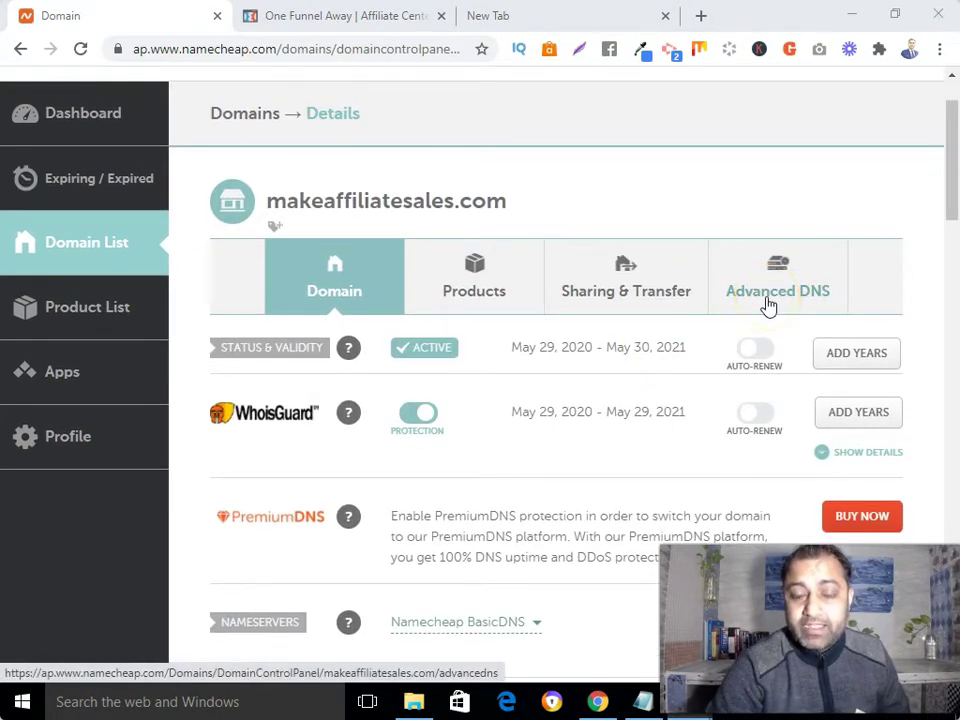
click(768, 296)
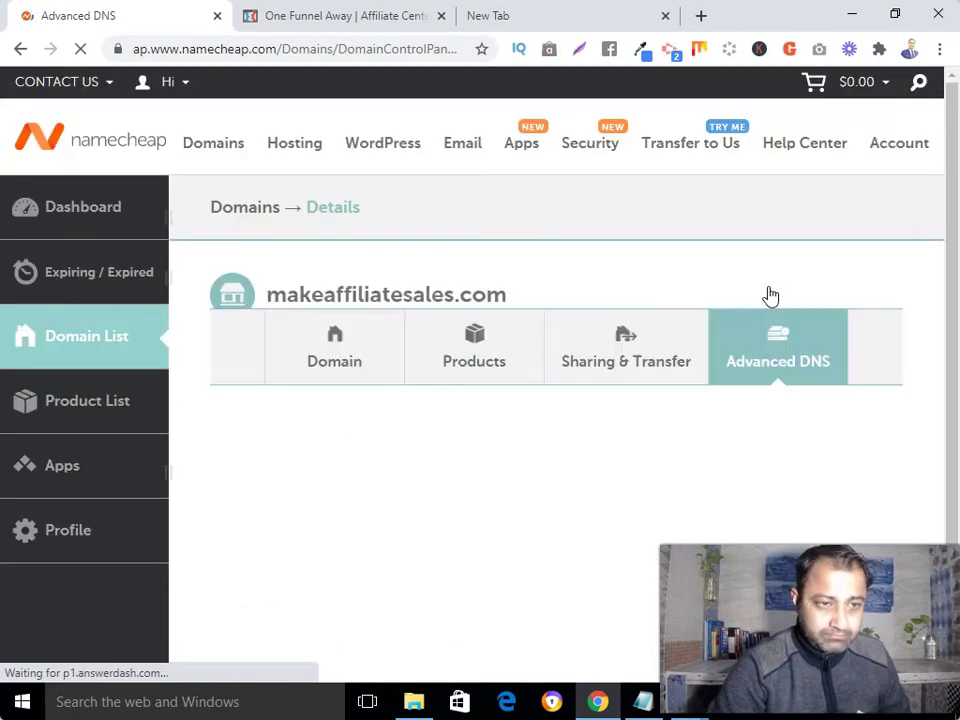
Scroll down to the empty Host Records table on makeaffiliatesales.com's Advanced DNS page
click(290, 435)
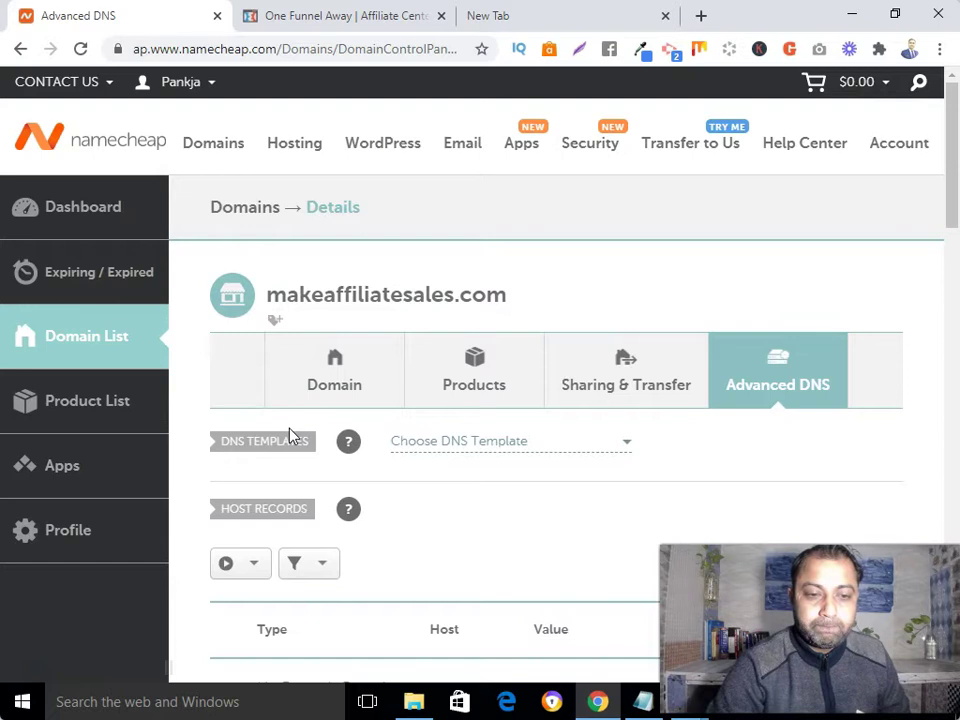
scroll(290, 435, down, 3)
scroll(290, 435, down, 1)
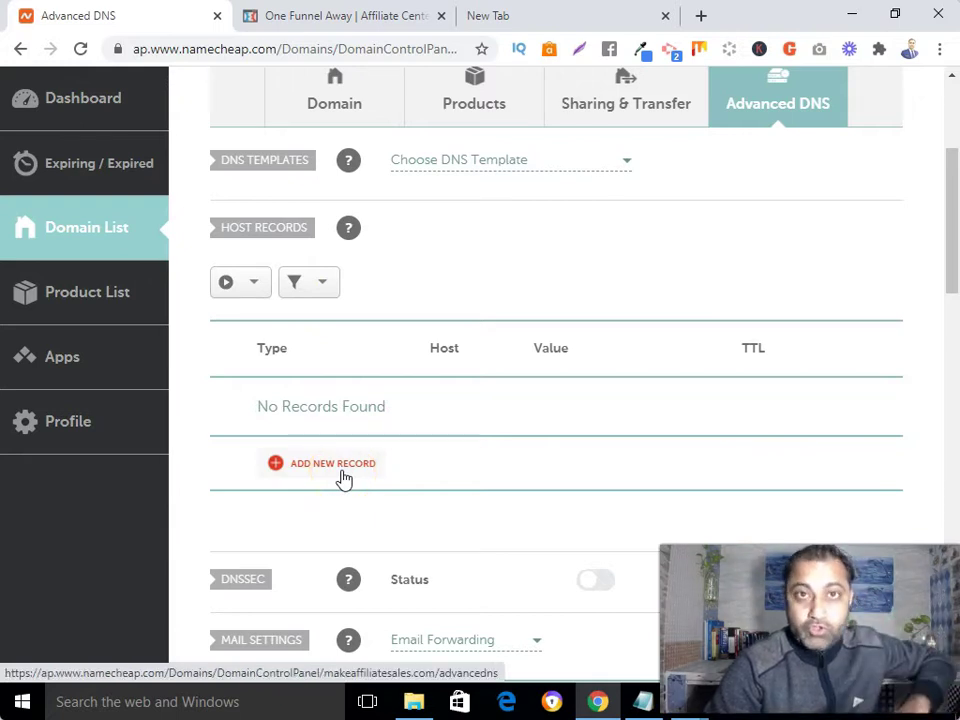
Draft a new URL Redirect Record with host @, then bring up the One Funnel Away affiliate center
click(352, 477)
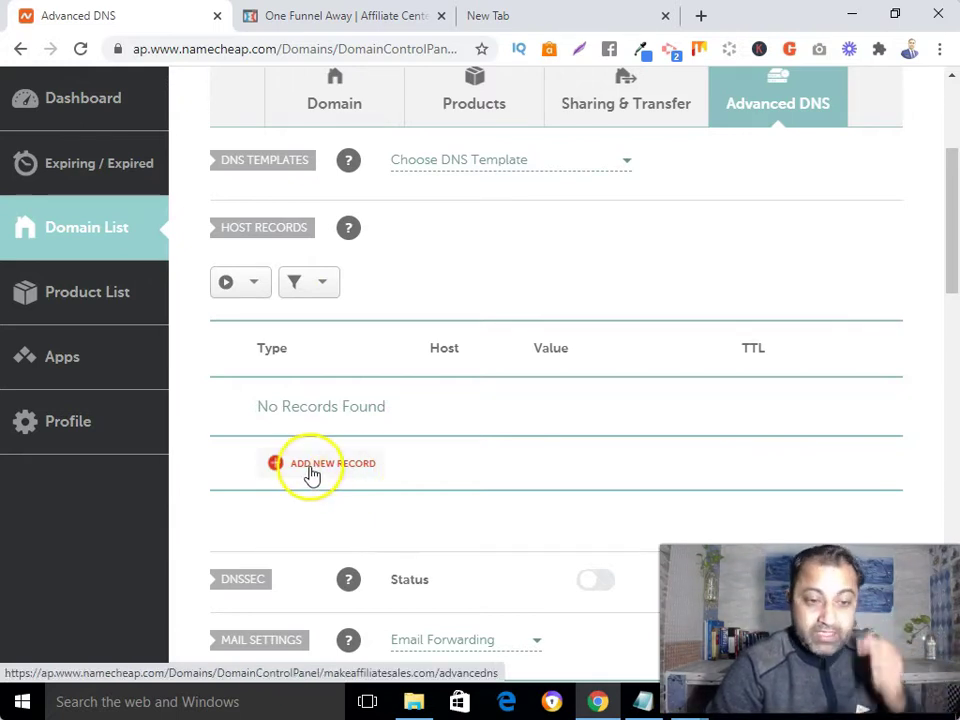
click(309, 470)
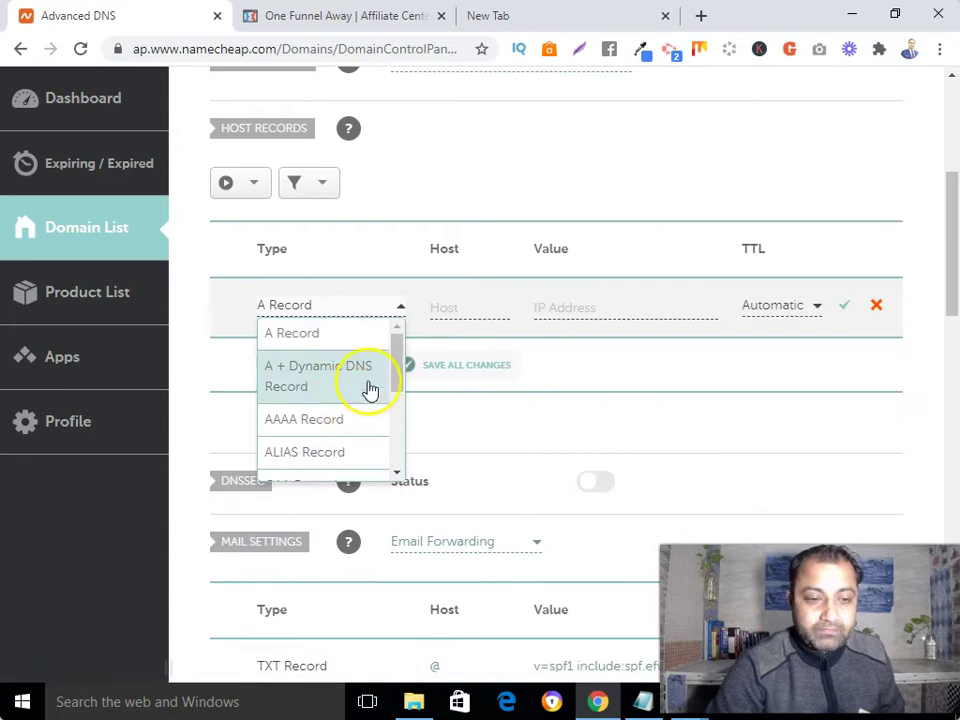
scroll(370, 395, down, 1)
scroll(370, 397, down, 2)
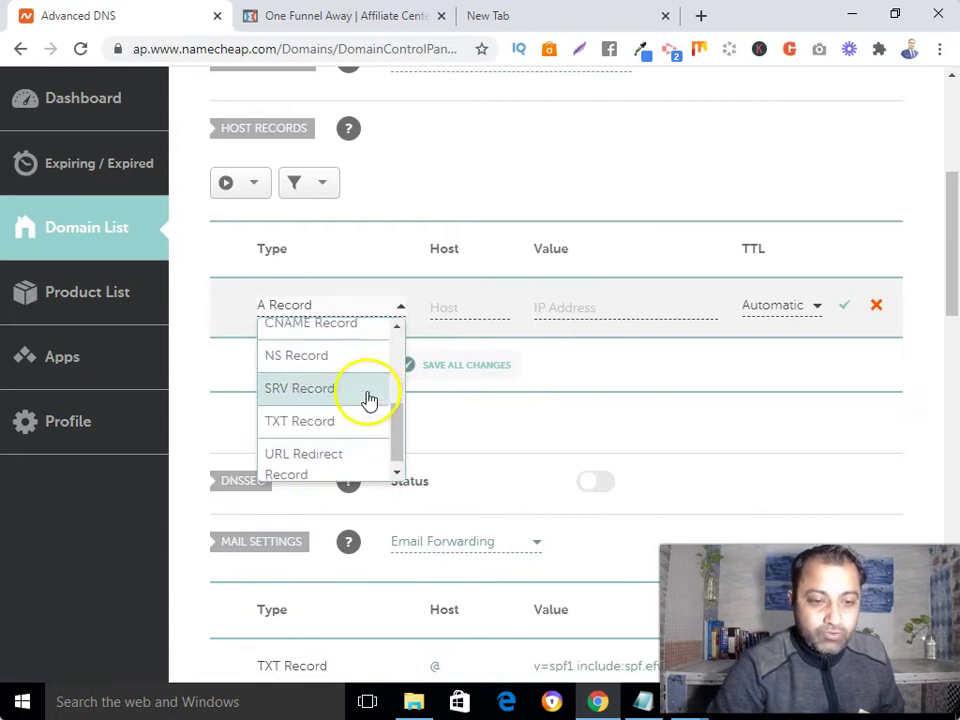
click(309, 460)
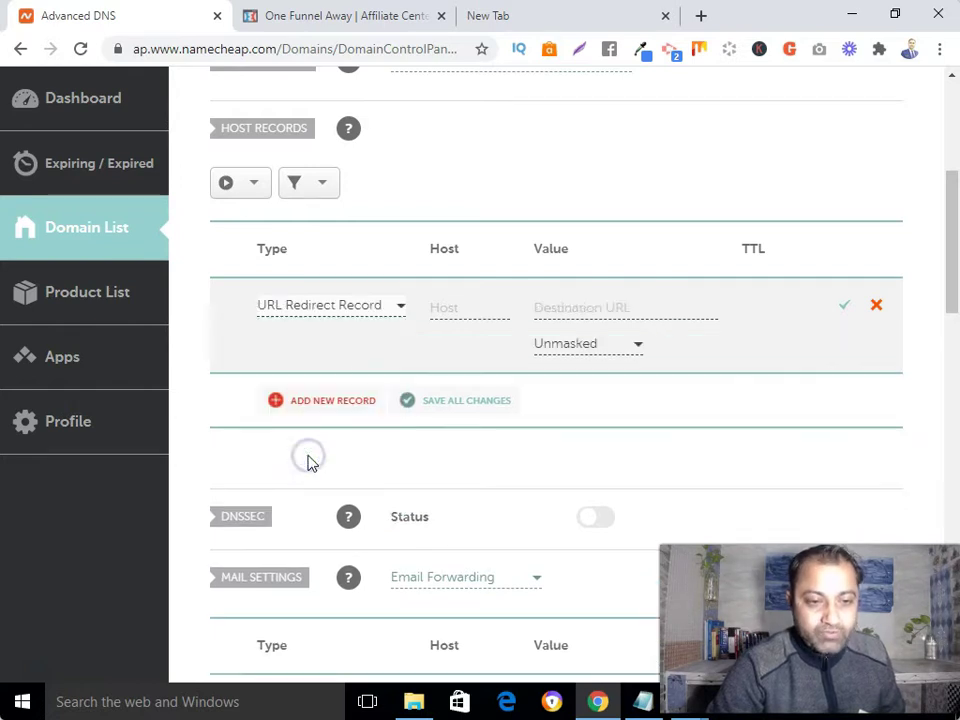
click(448, 308)
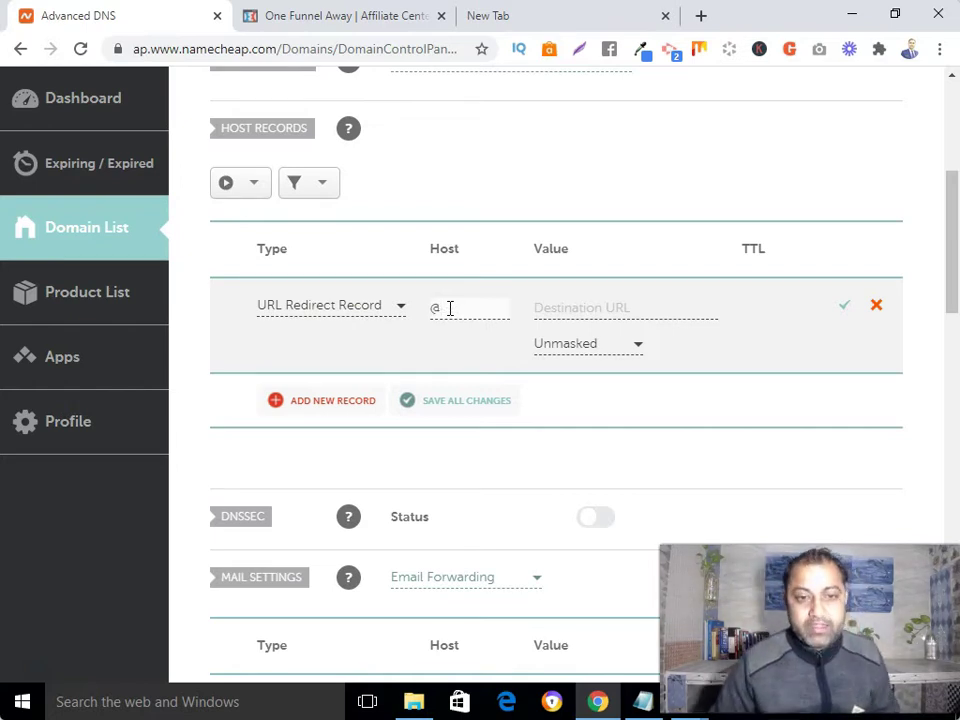
click(584, 306)
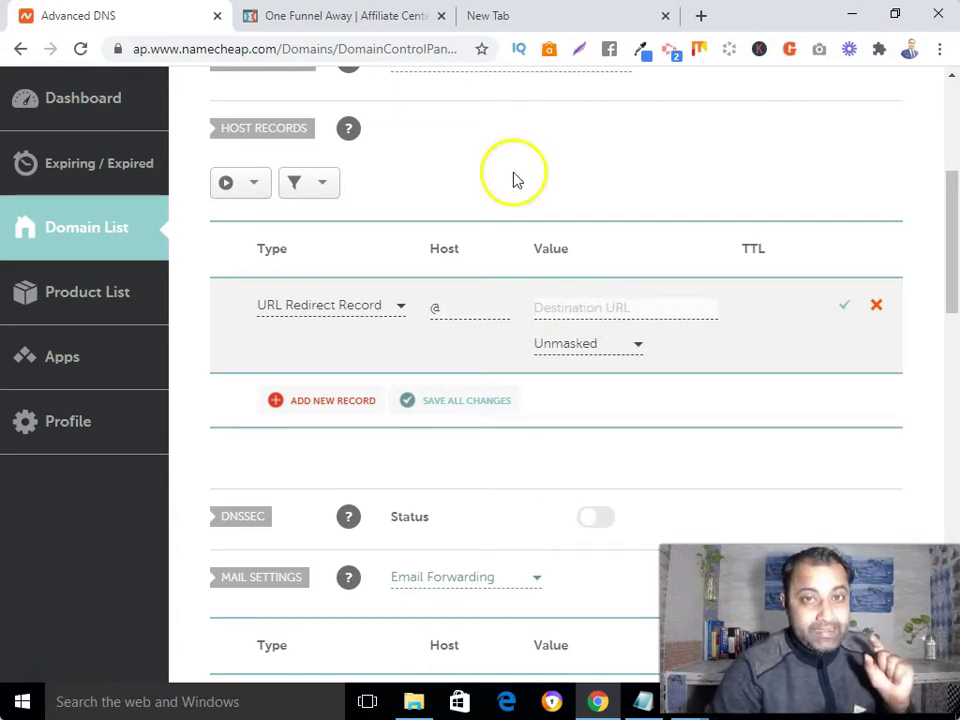
click(356, 20)
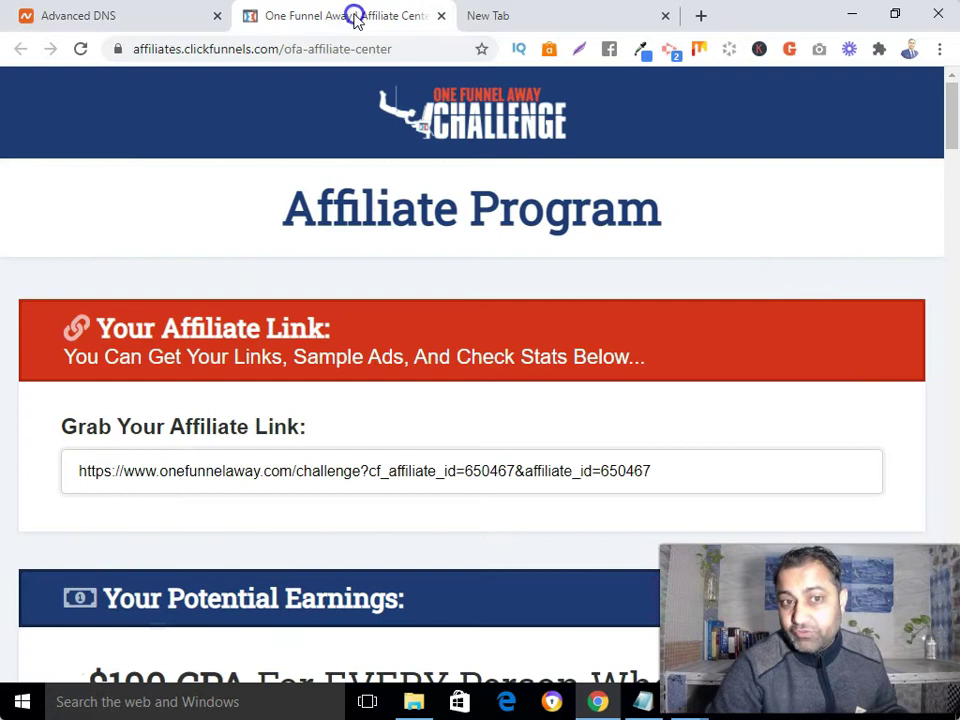
Copy the One Funnel Away challenge affiliate link from the ClickFunnels affiliate center
triple_click(448, 473)
right_click(448, 473)
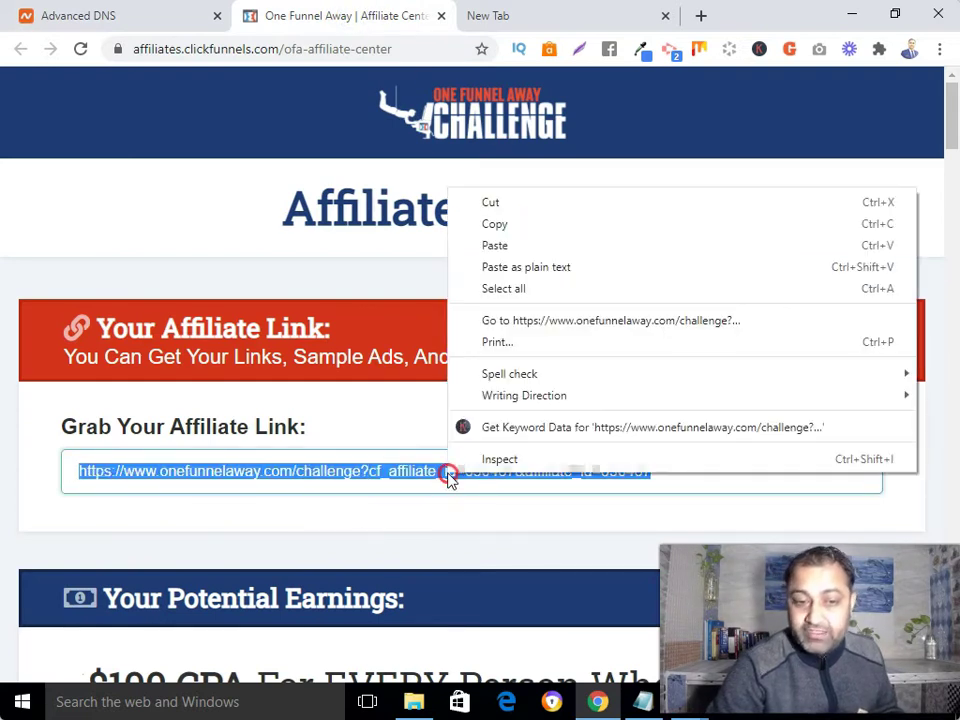
click(506, 223)
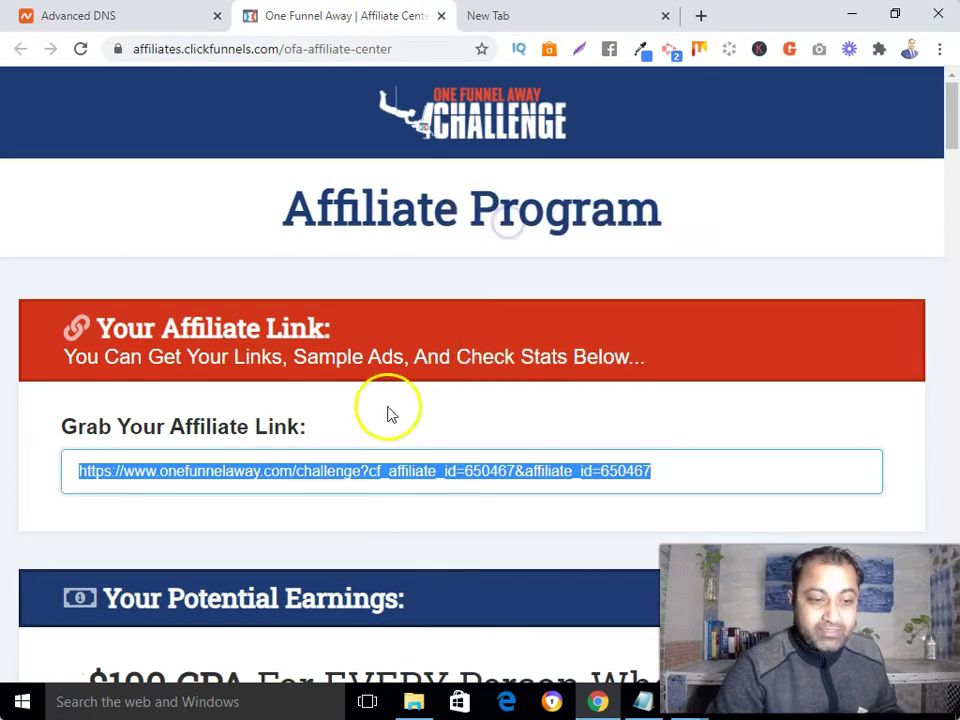
click(376, 478)
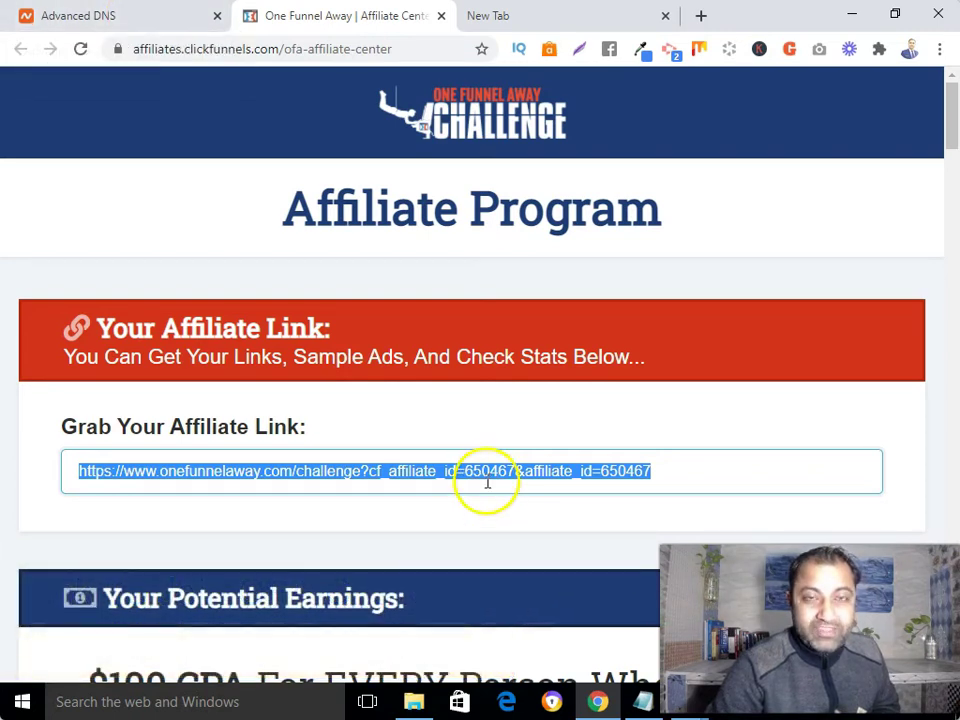
Paste the affiliate link as the @ record's destination, set it to Masked, and save it
click(148, 20)
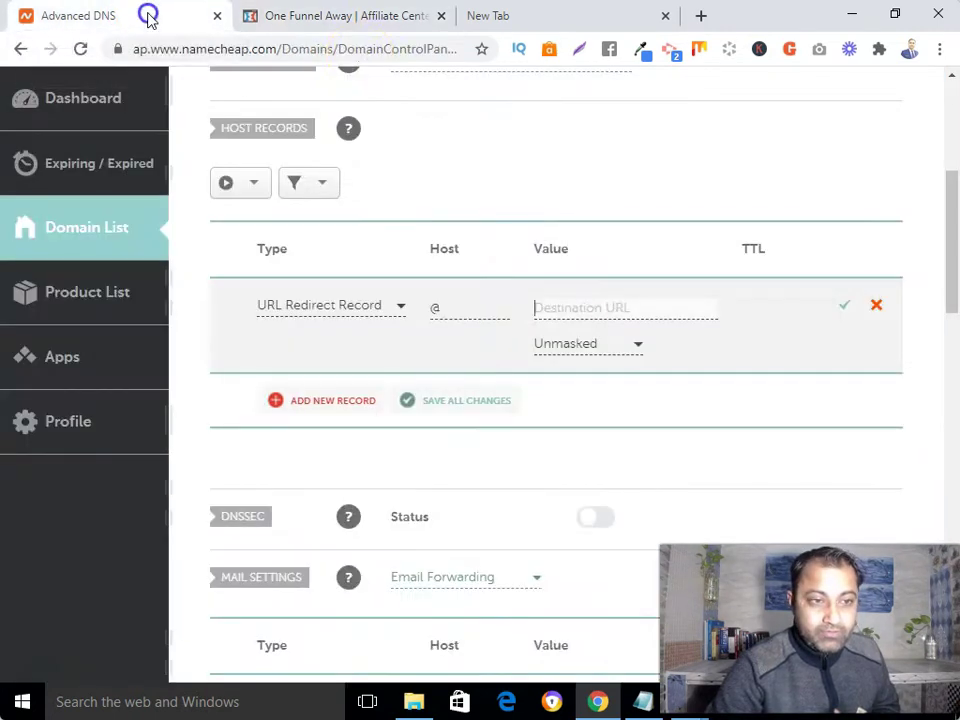
right_click(589, 304)
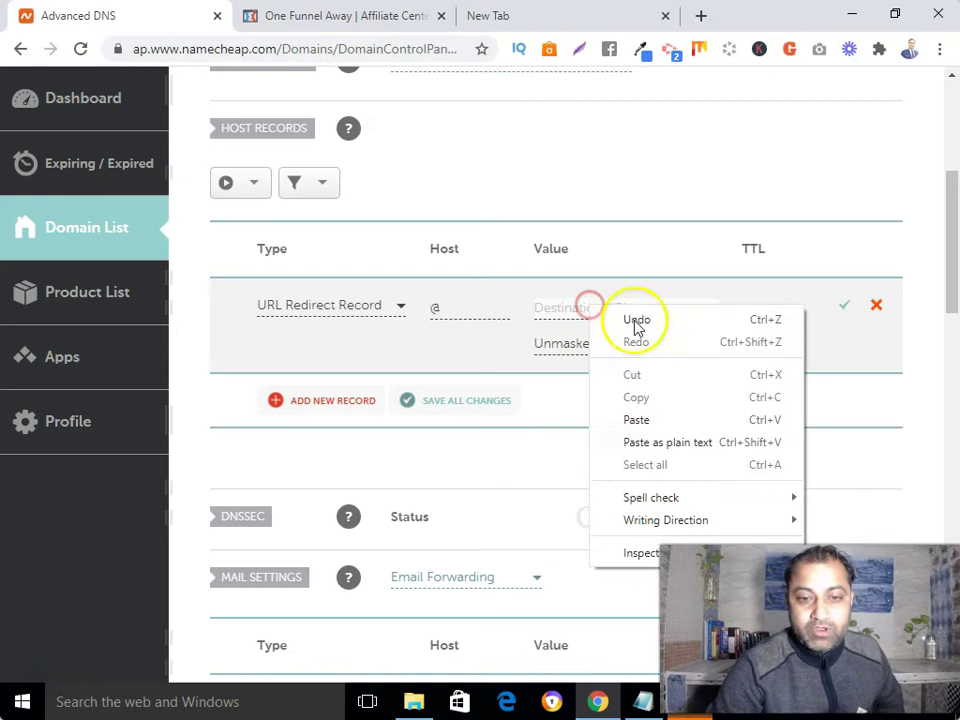
click(660, 424)
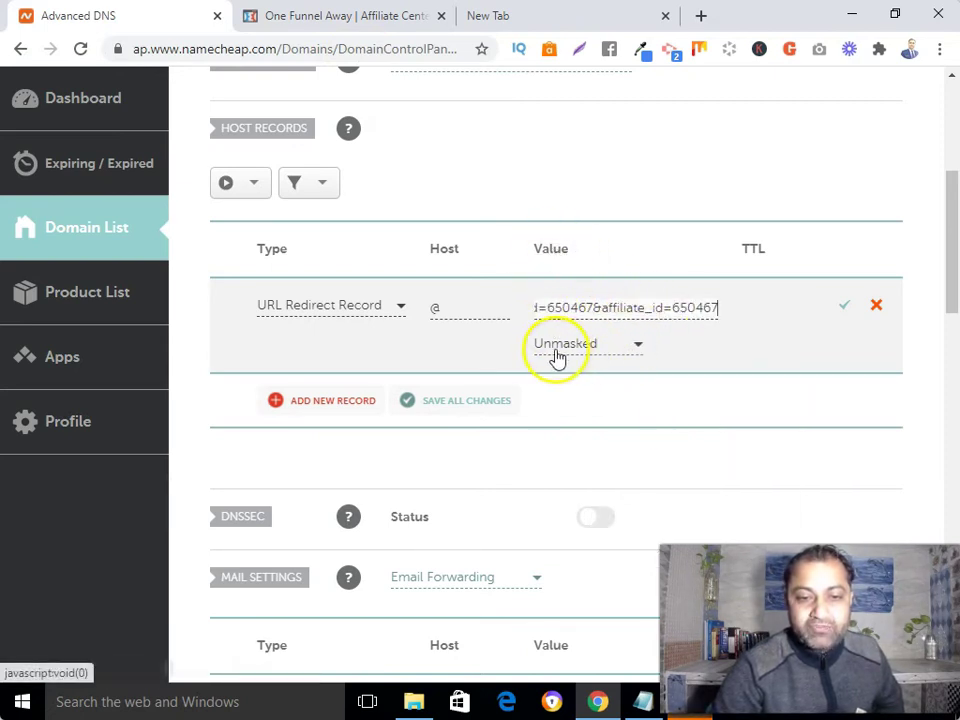
click(632, 345)
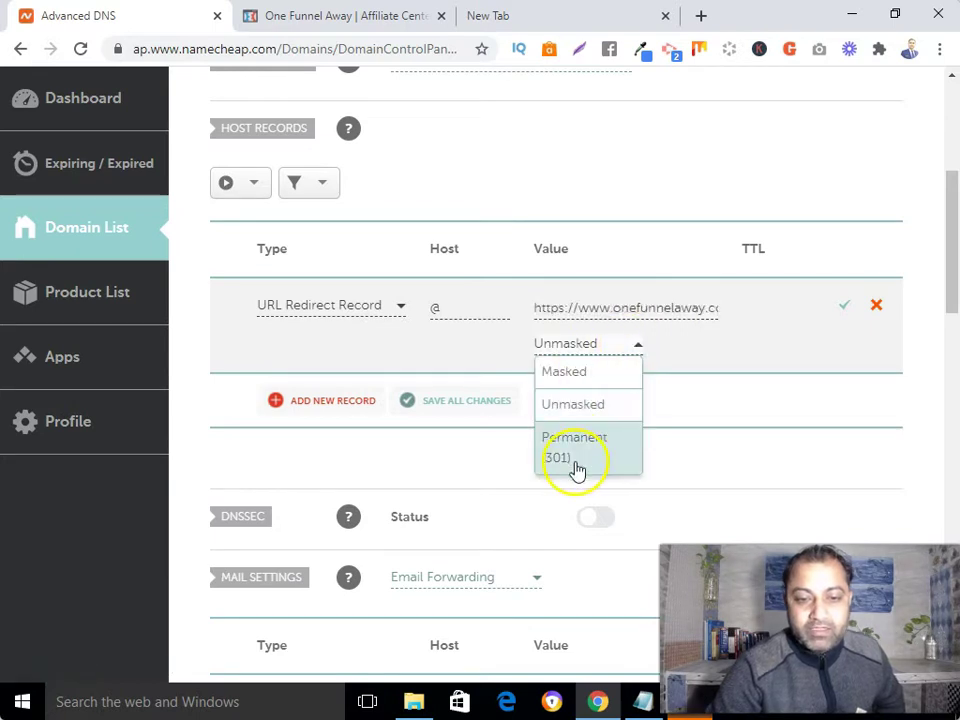
scroll(574, 425, down, 2)
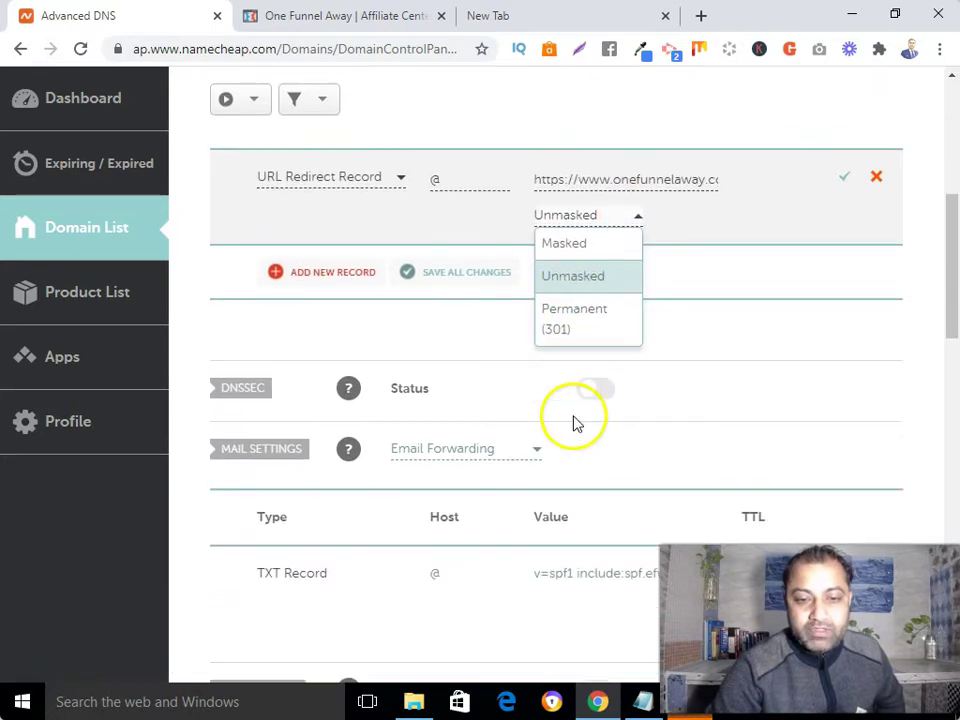
click(568, 245)
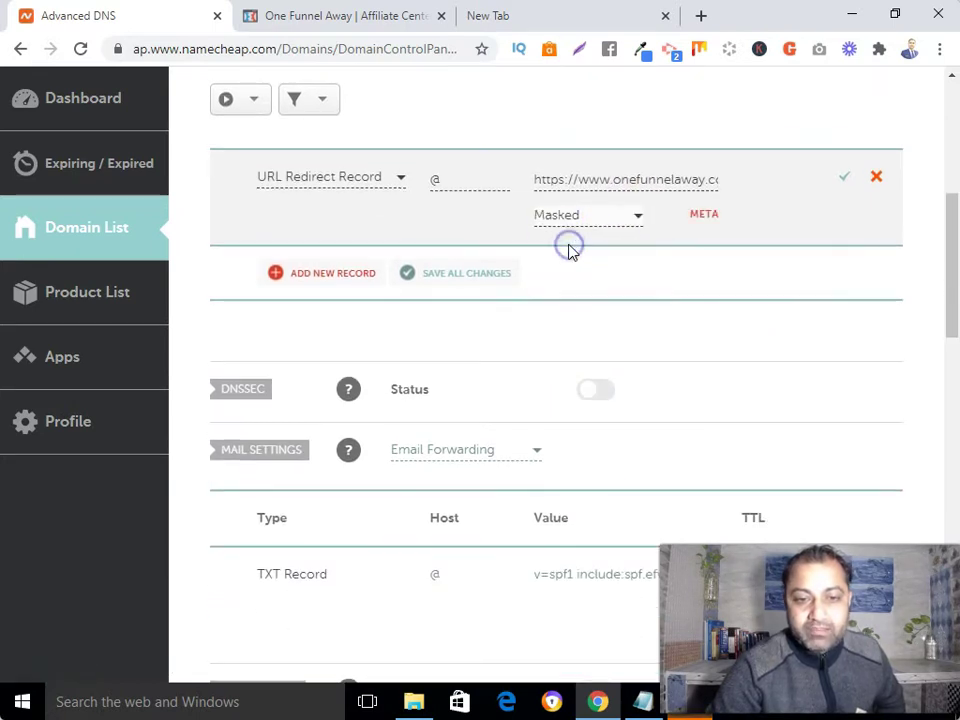
click(845, 177)
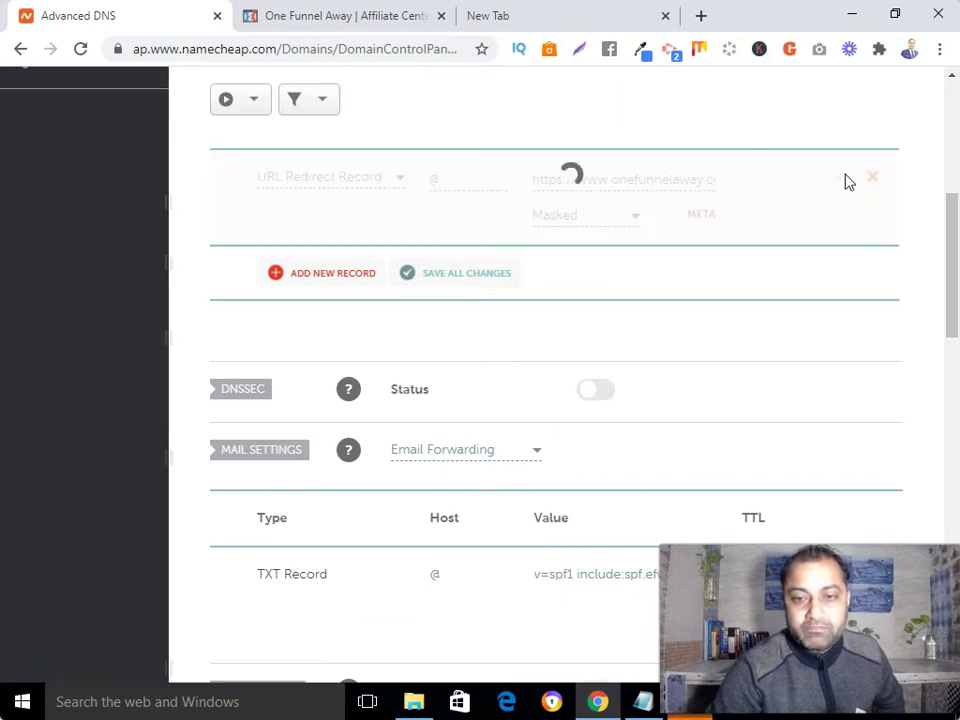
click(424, 236)
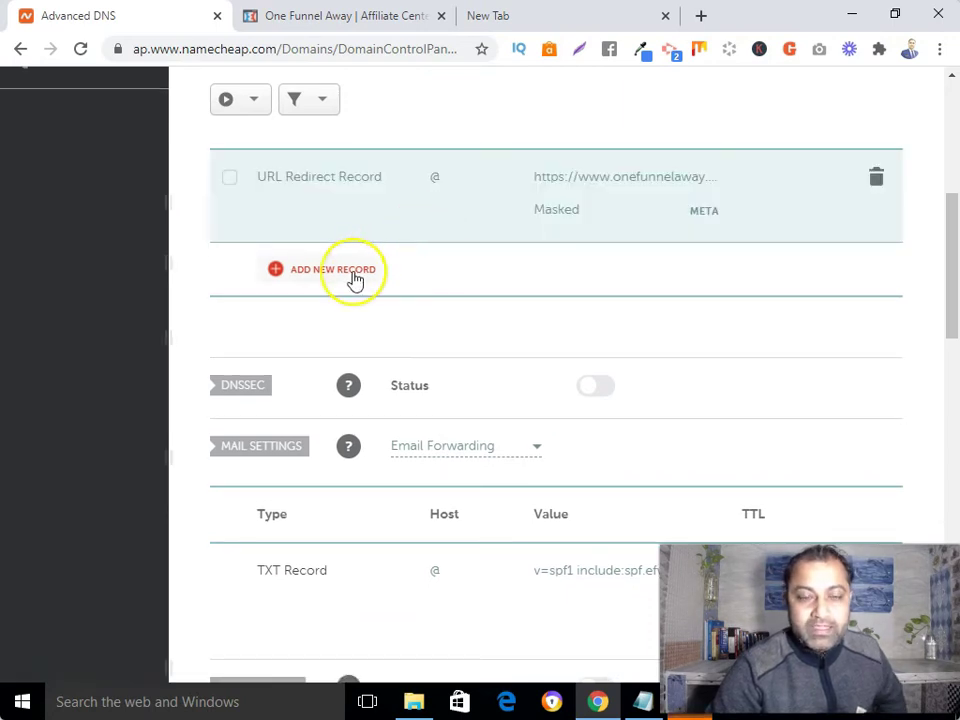
Add and save a Masked URL Redirect Record for host www pointing to the pasted affiliate link
click(354, 272)
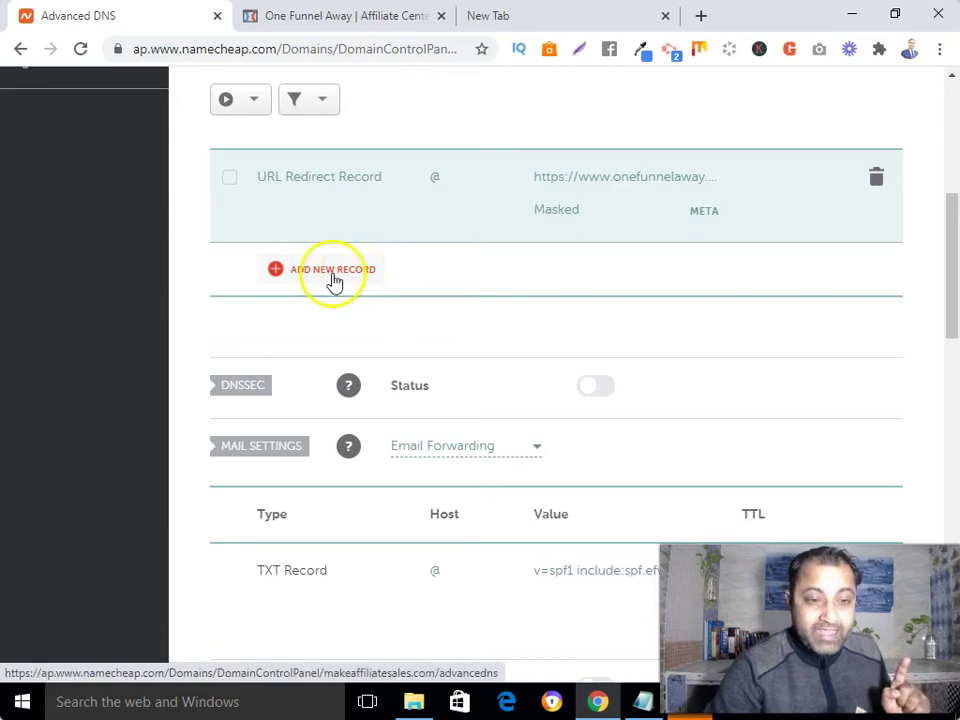
scroll(335, 495, down, 5)
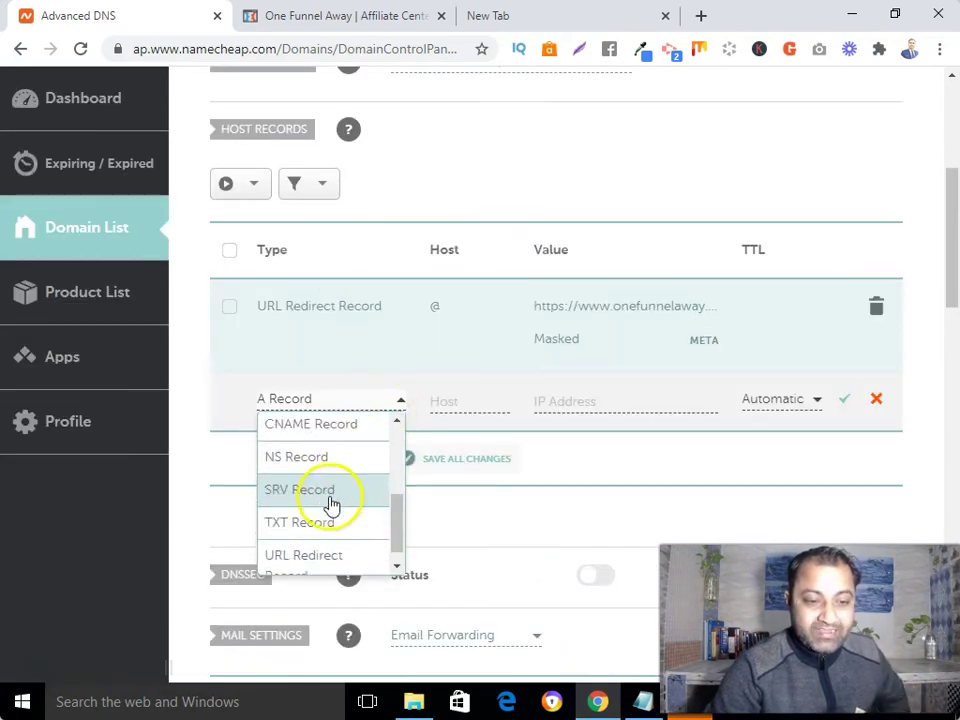
click(295, 550)
click(463, 401)
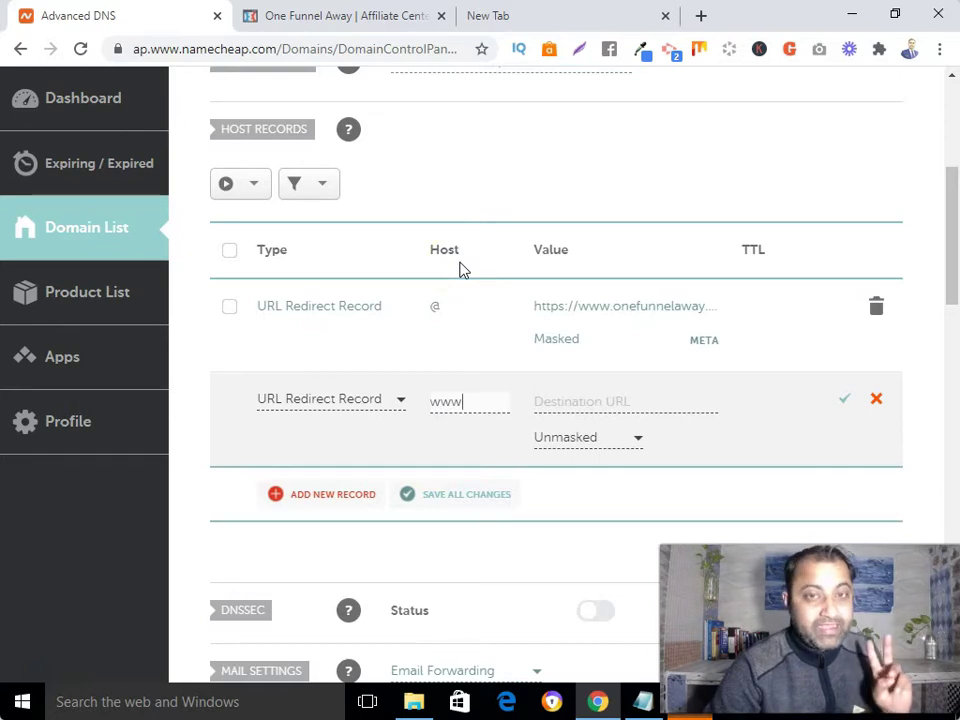
click(627, 401)
right_click(627, 401)
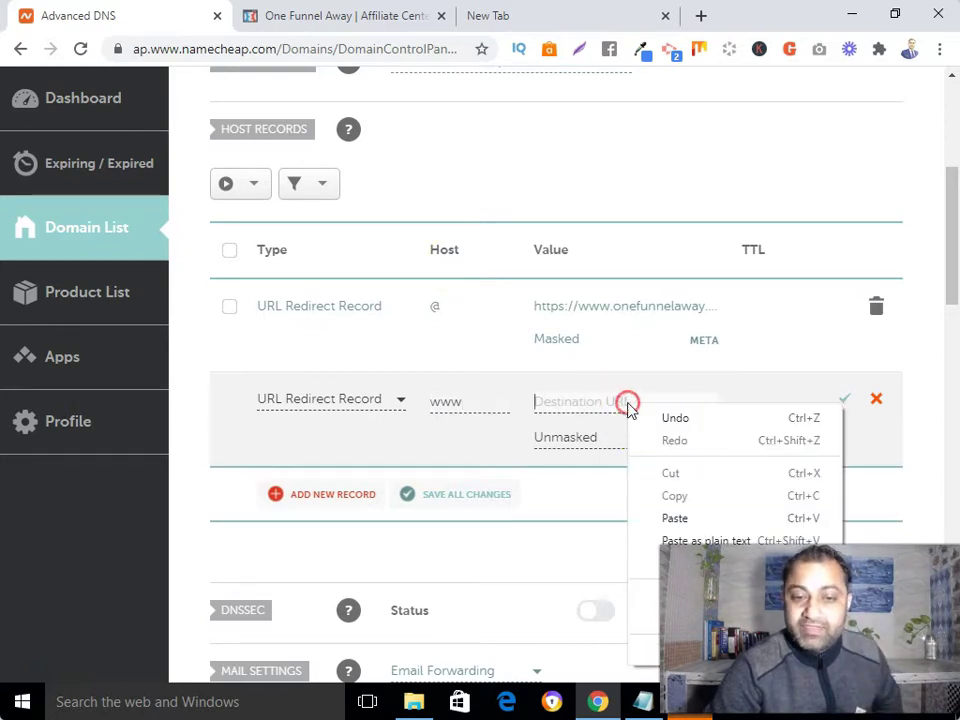
click(664, 516)
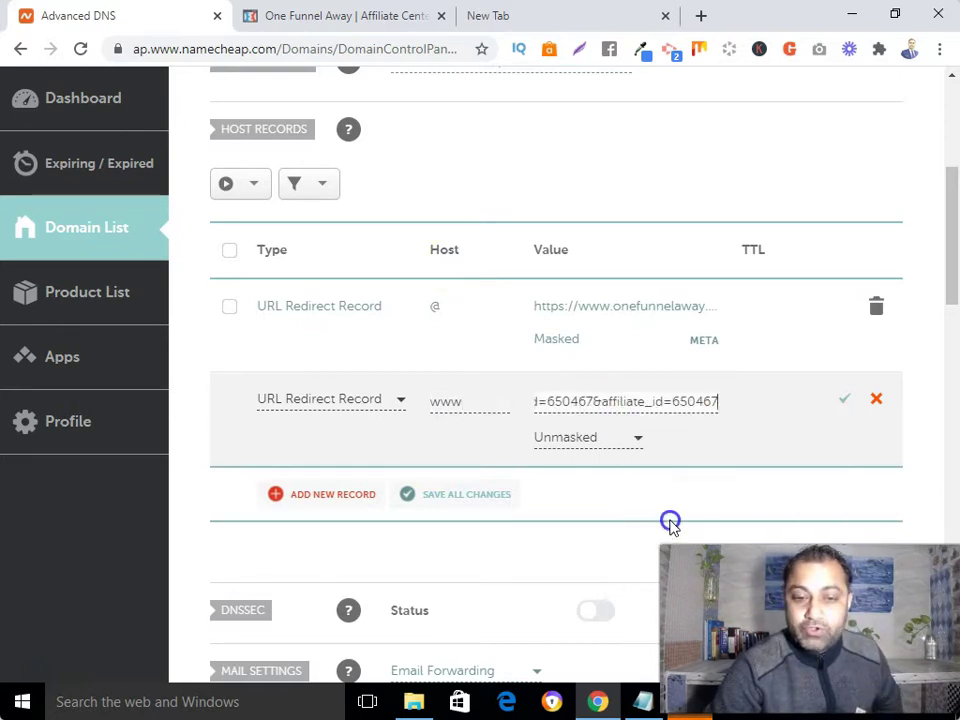
click(621, 439)
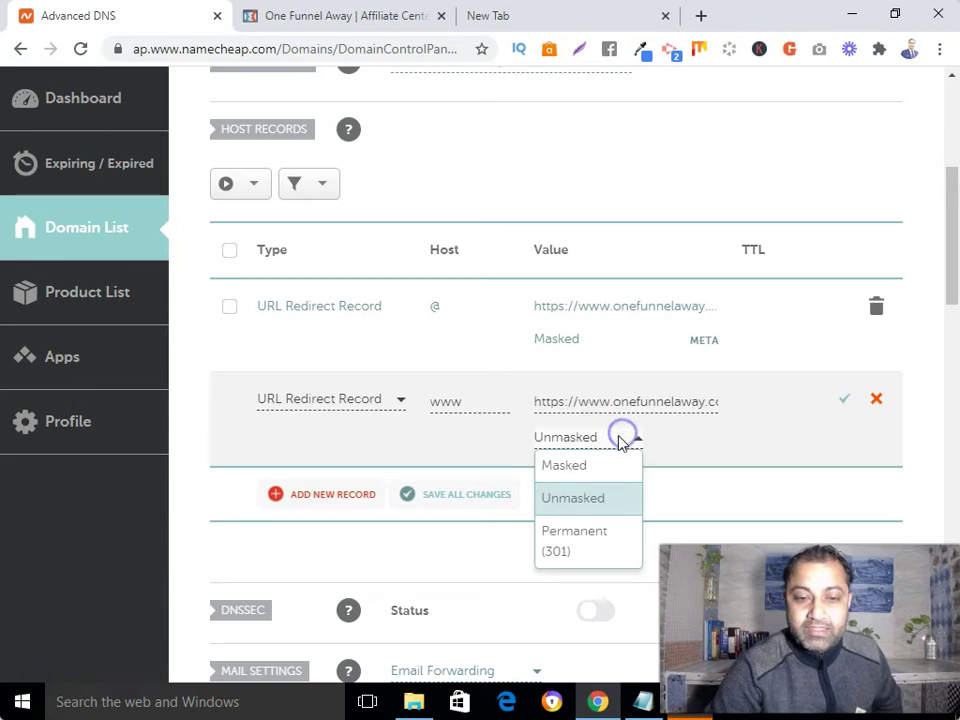
click(564, 467)
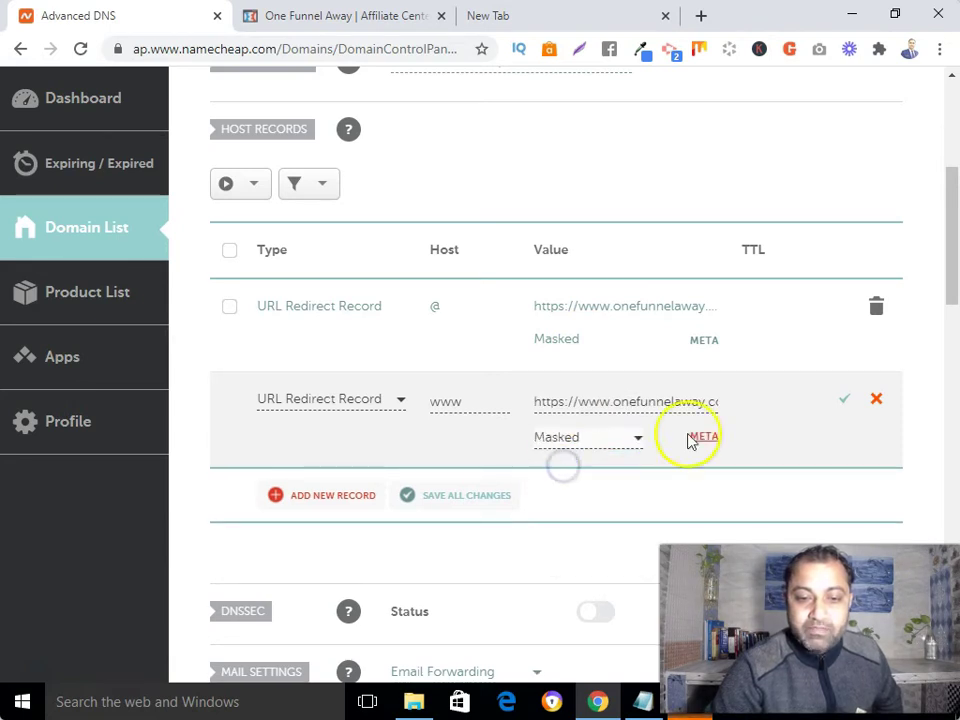
click(845, 400)
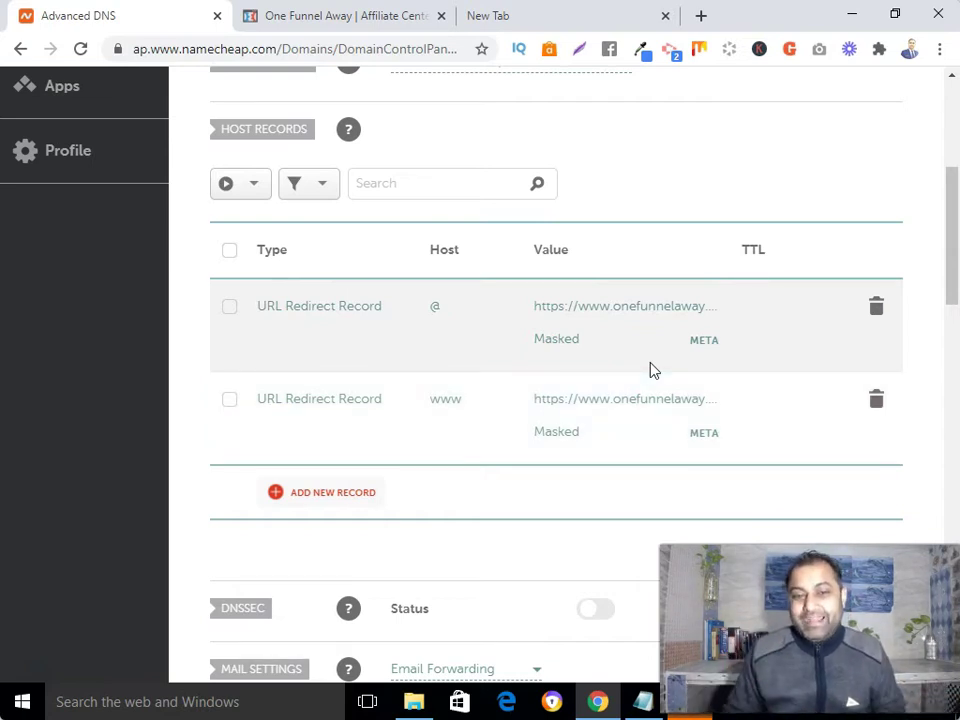
Select the makeaffiliatesales.com heading at the top of the Advanced DNS page
scroll(650, 370, up, 3)
click(598, 208)
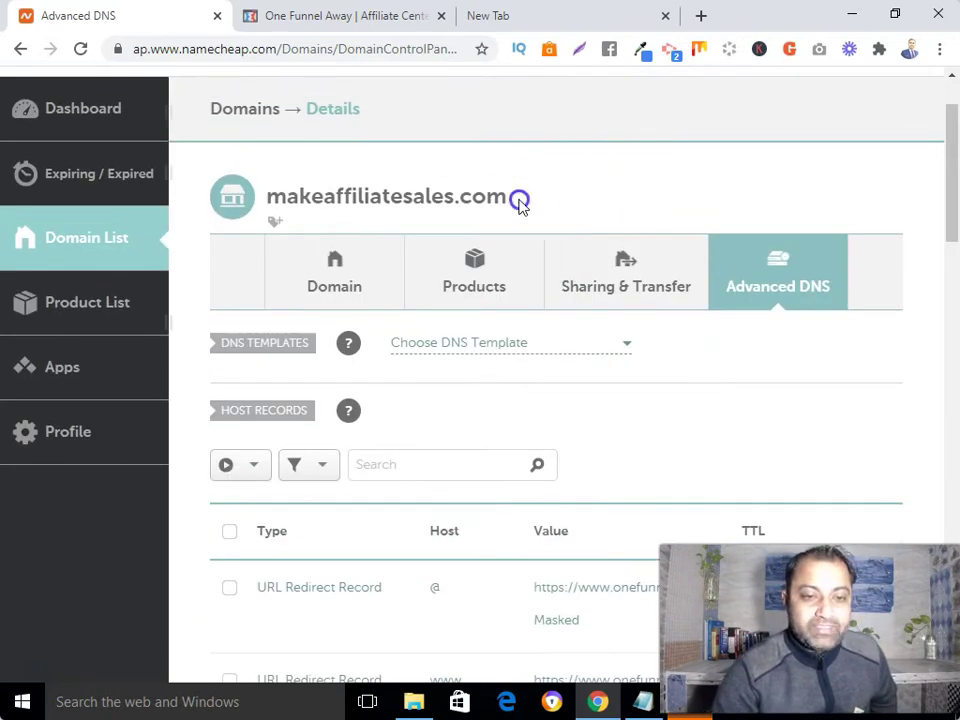
drag(519, 203, 268, 189)
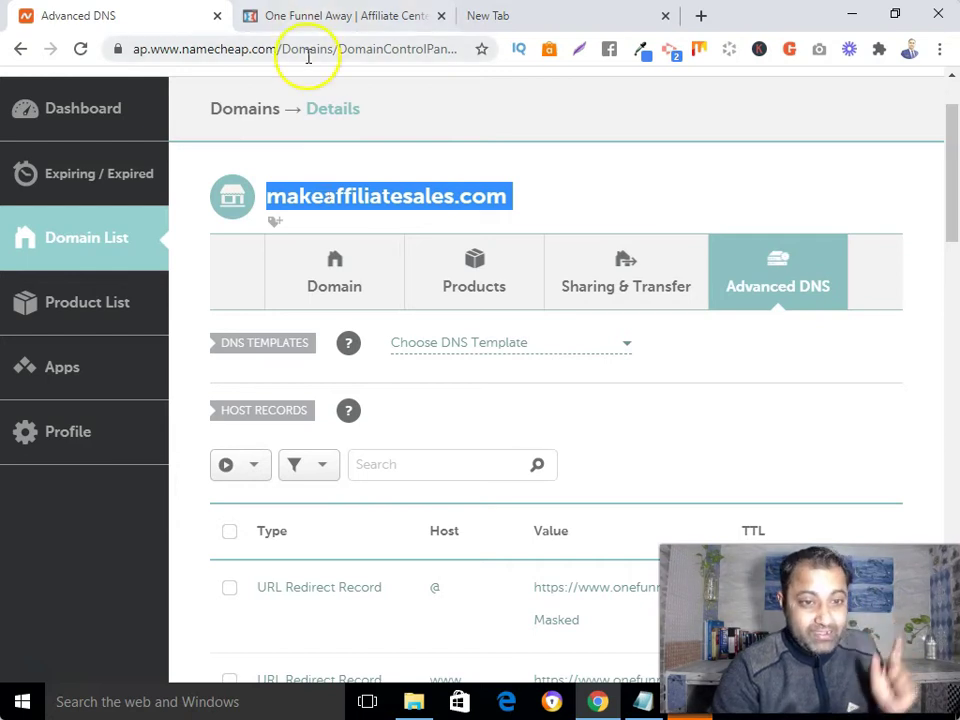
click(317, 17)
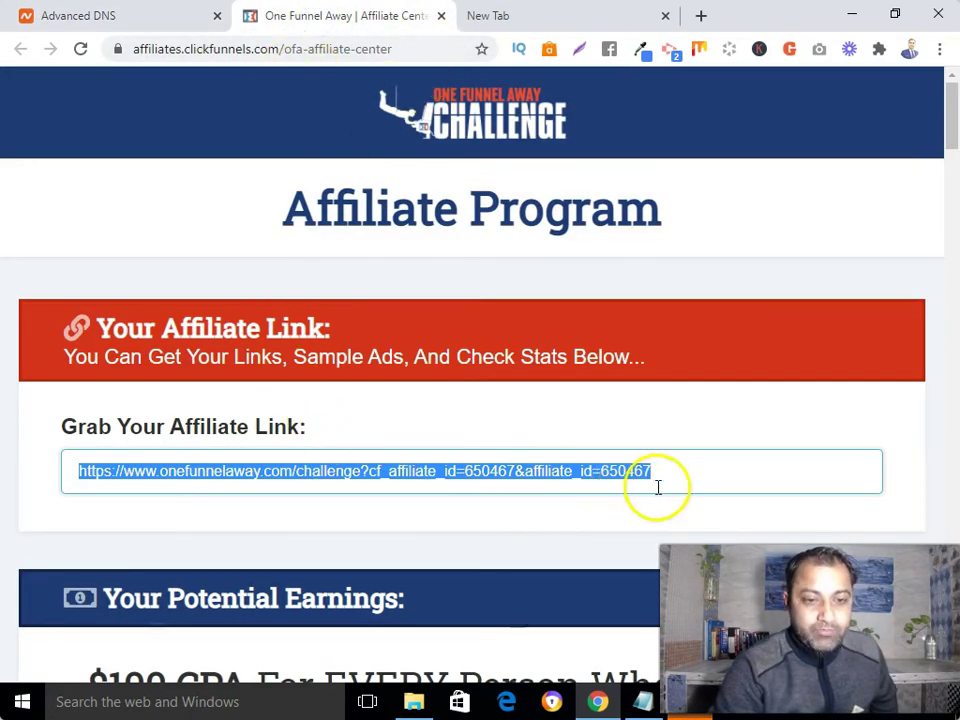
click(137, 16)
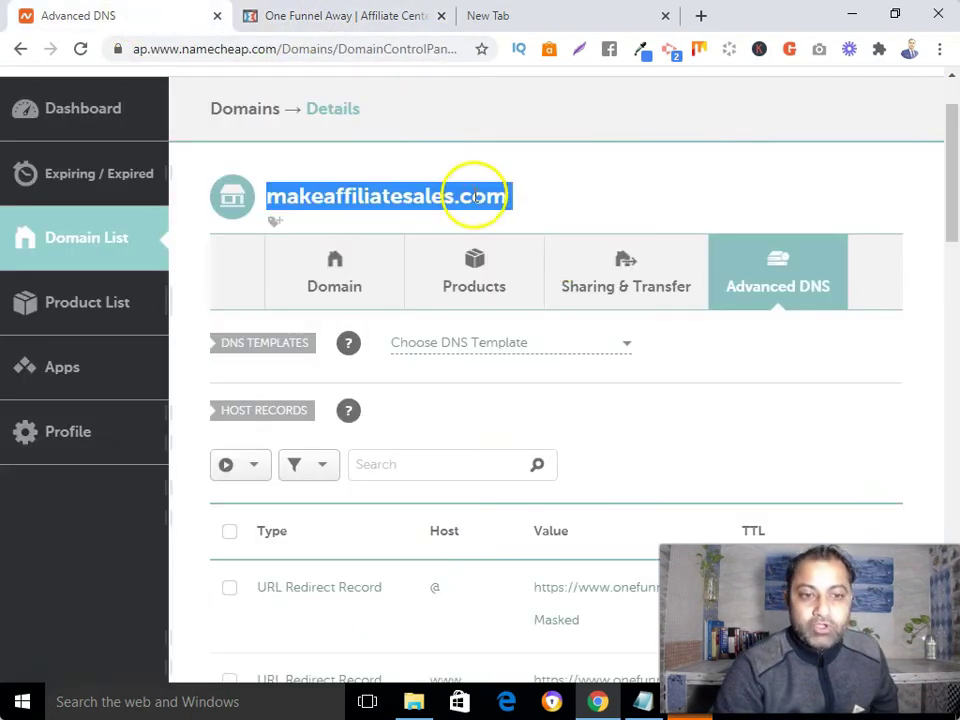
drag(514, 204, 276, 192)
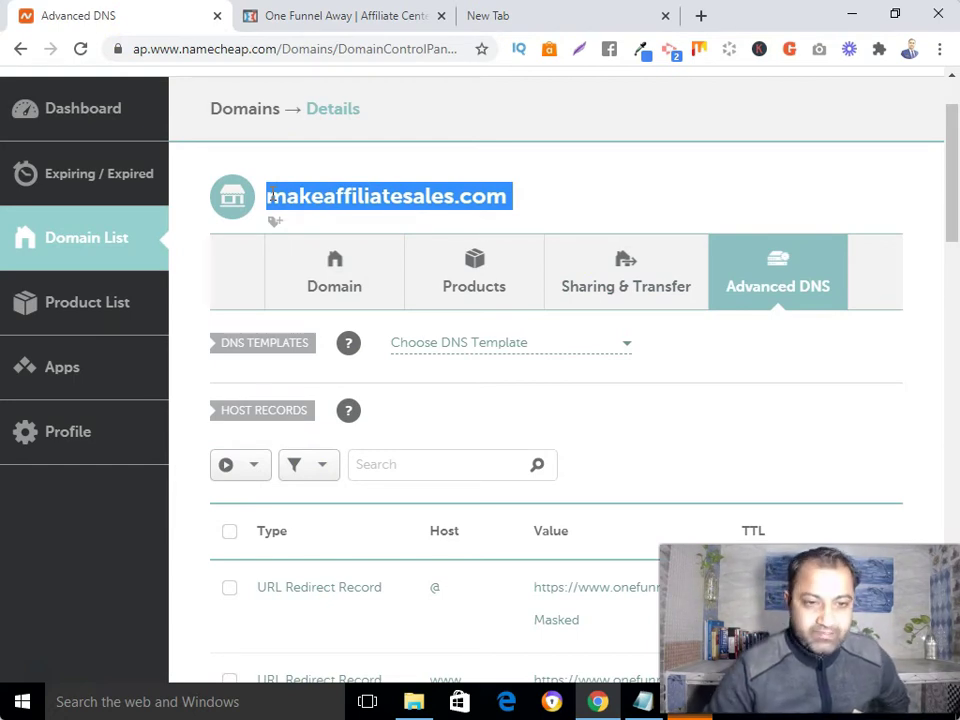
Open makeaffiliatesales.com in a new tab and confirm the address bar keeps the masked domain
right_click(375, 199)
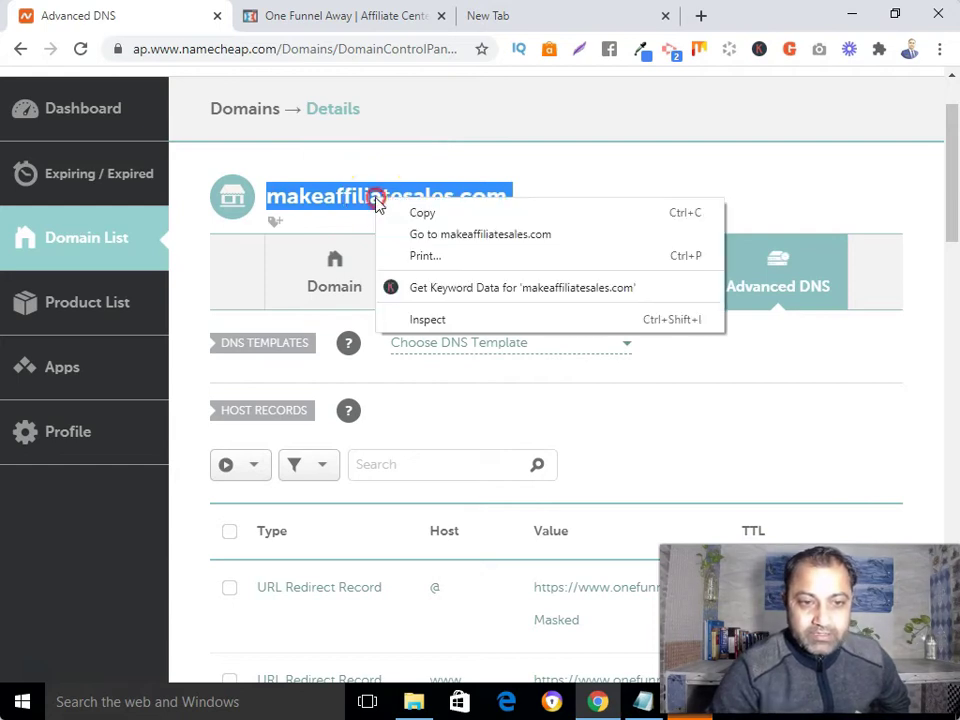
click(476, 236)
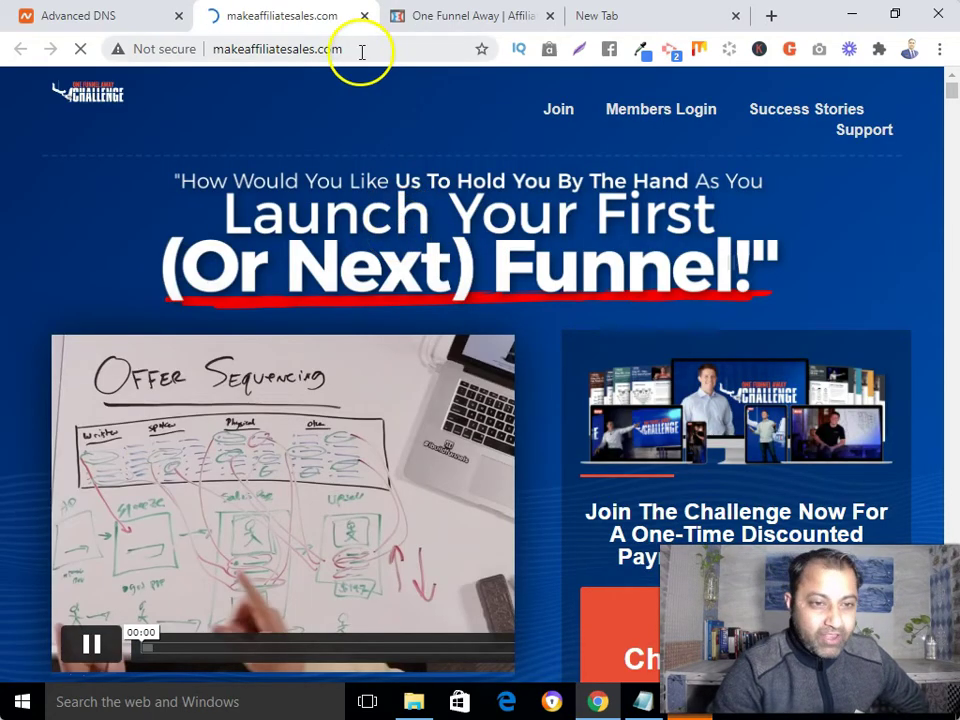
drag(358, 50, 210, 51)
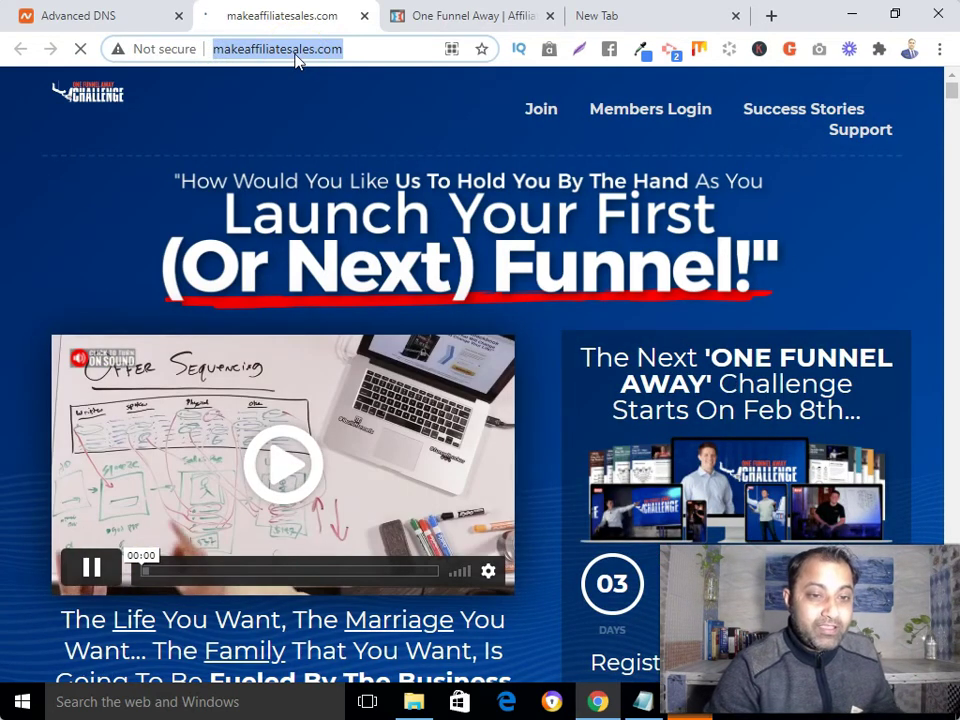
click(439, 14)
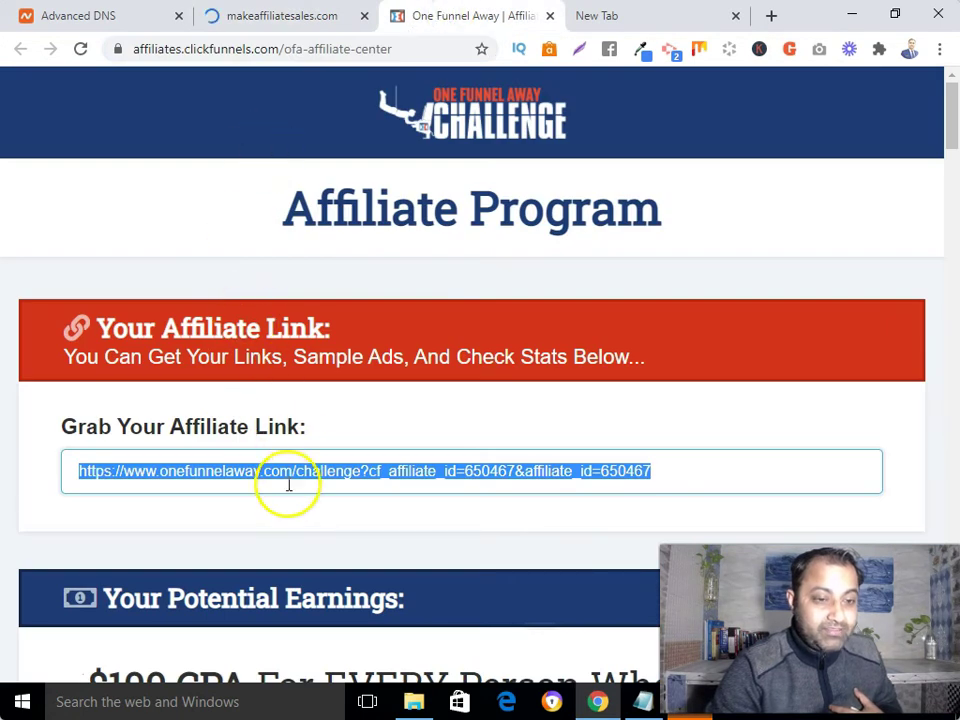
click(293, 17)
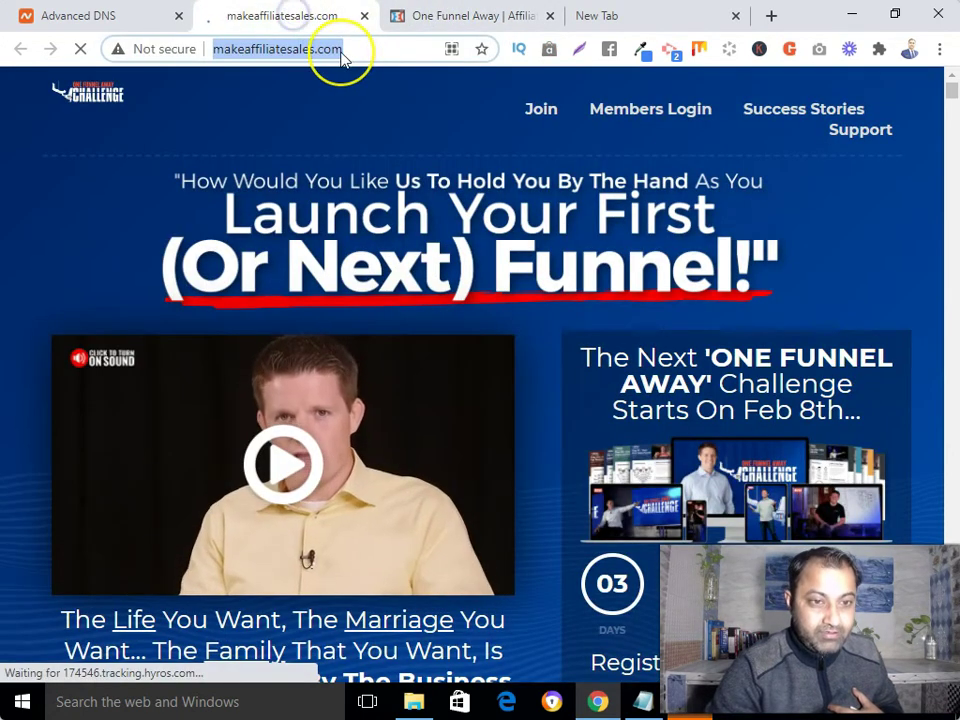